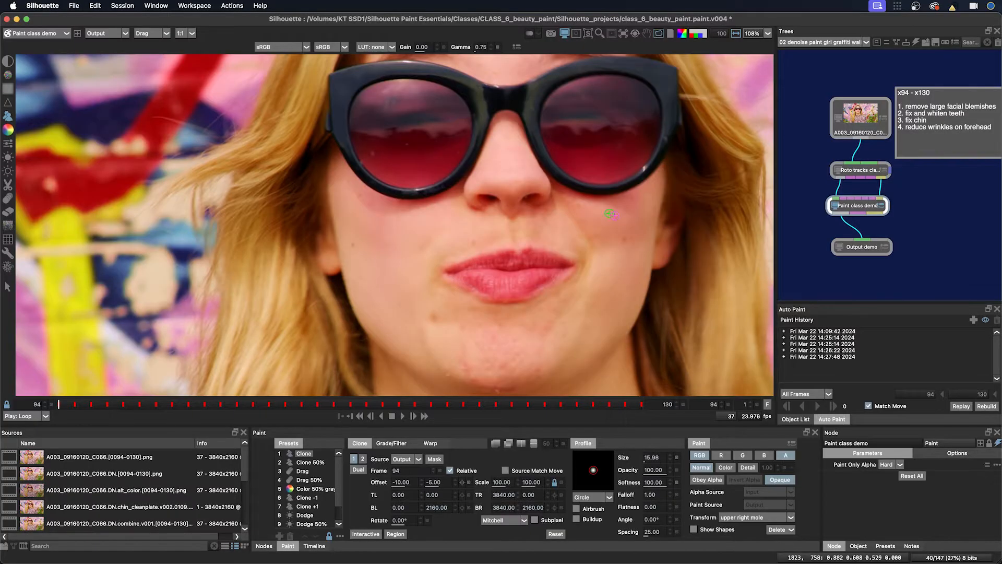
Move the Output demo node farther down in the tree, leaving more space below the Paint class demo node
left_click_drag(861, 252, 860, 290)
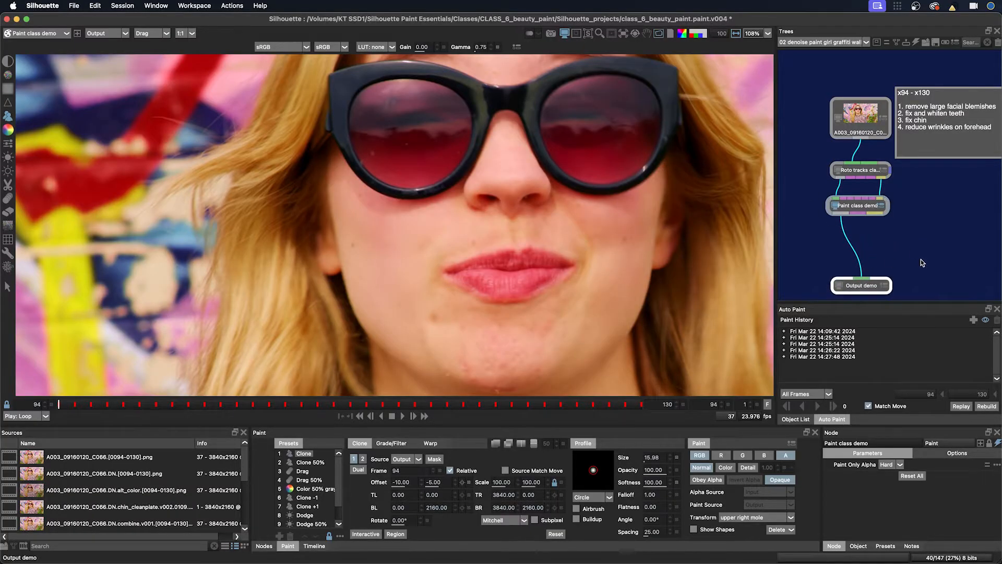
left_click_drag(920, 259, 897, 242)
left_click_drag(846, 272, 856, 287)
mouse_move(851, 219)
left_mouse_down()
mouse_move(865, 232)
mouse_move(855, 204)
mouse_move(853, 217)
left_mouse_up()
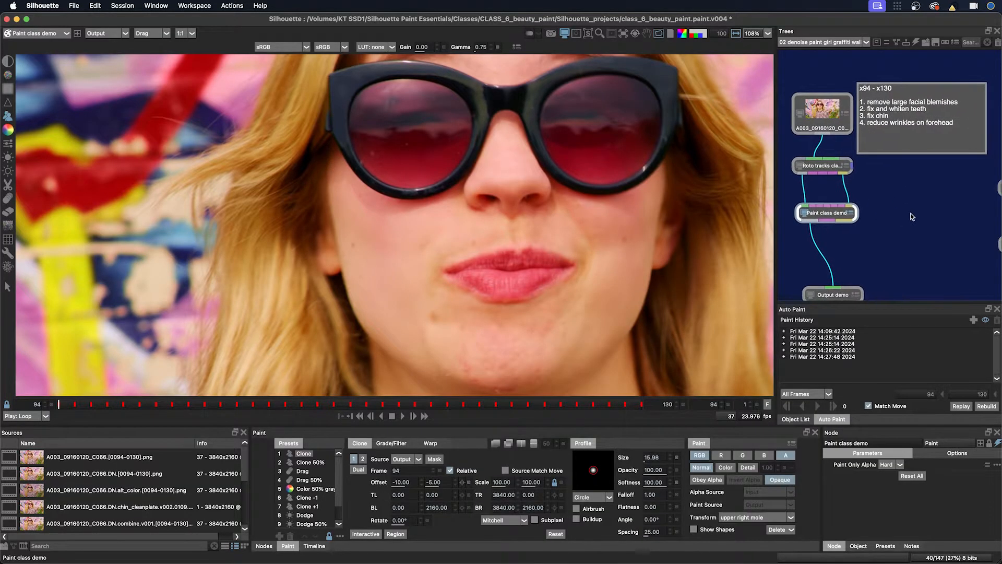
Briefly view the Roto tracks class demo node, return to the Paint class demo node and activate the Color brush
left_click(844, 173)
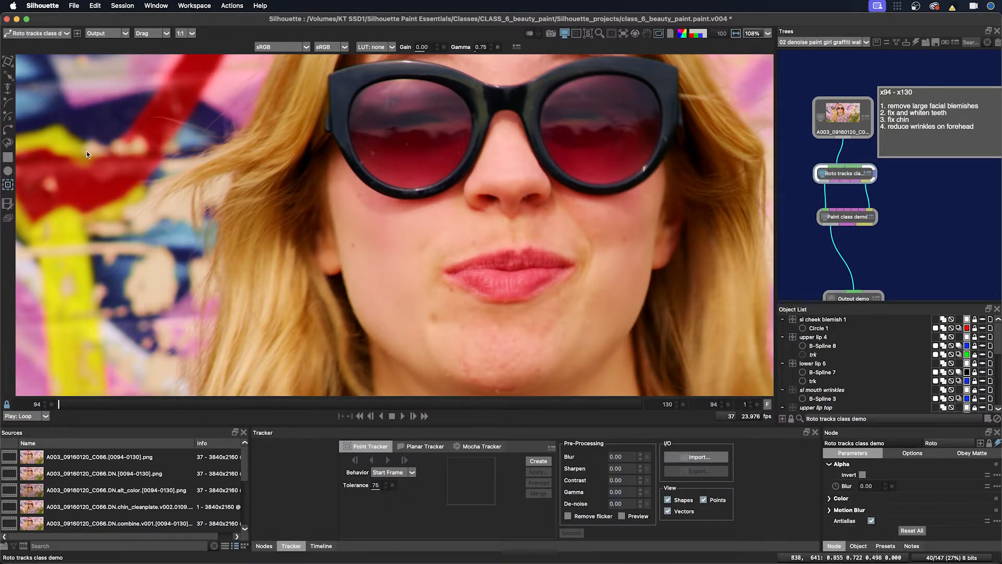
left_click(843, 217)
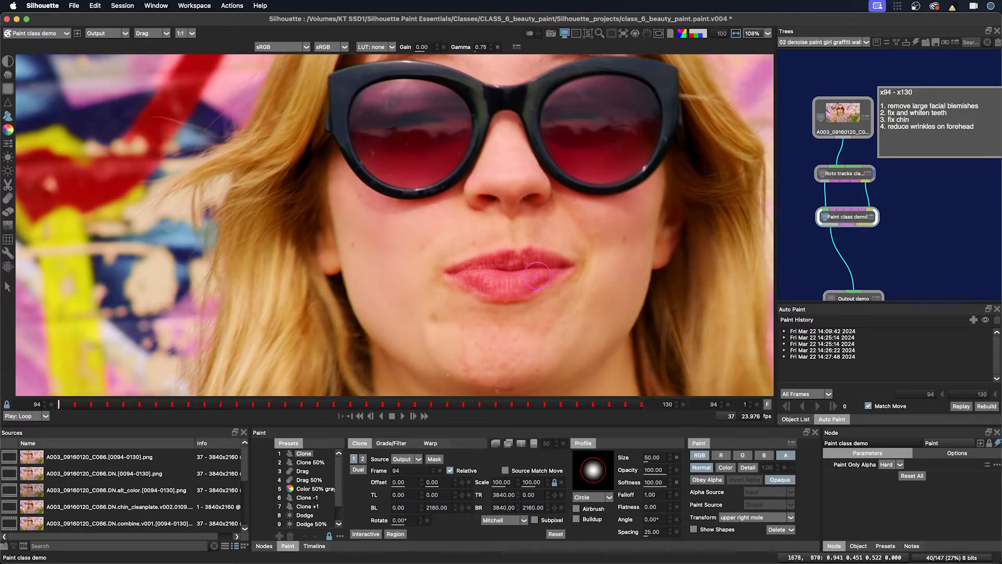
key("c")
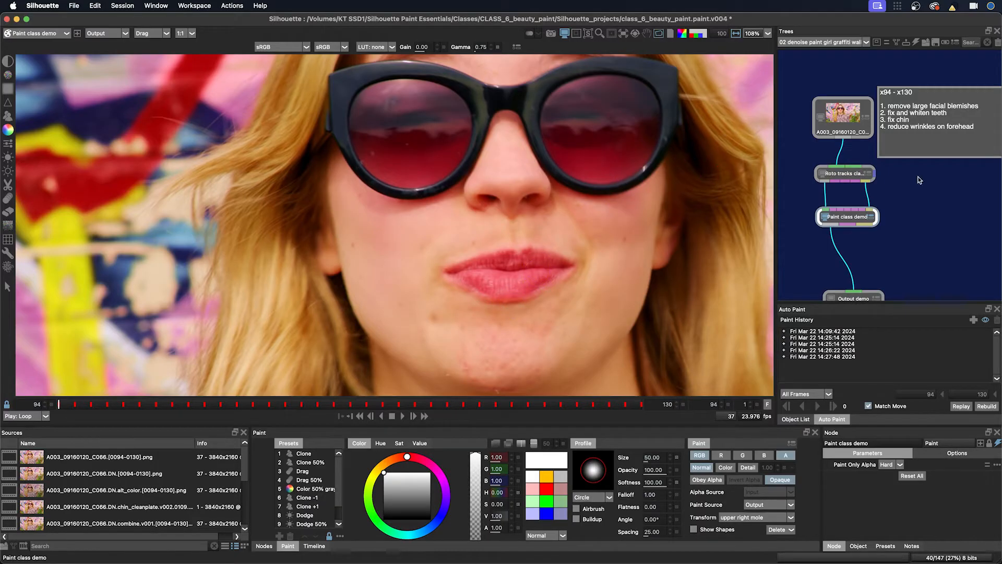
In the roto node, turn on visibility for upper lip 4 with B-Spline 8 and lower lip 5 with B-Spline 7
left_click(837, 176)
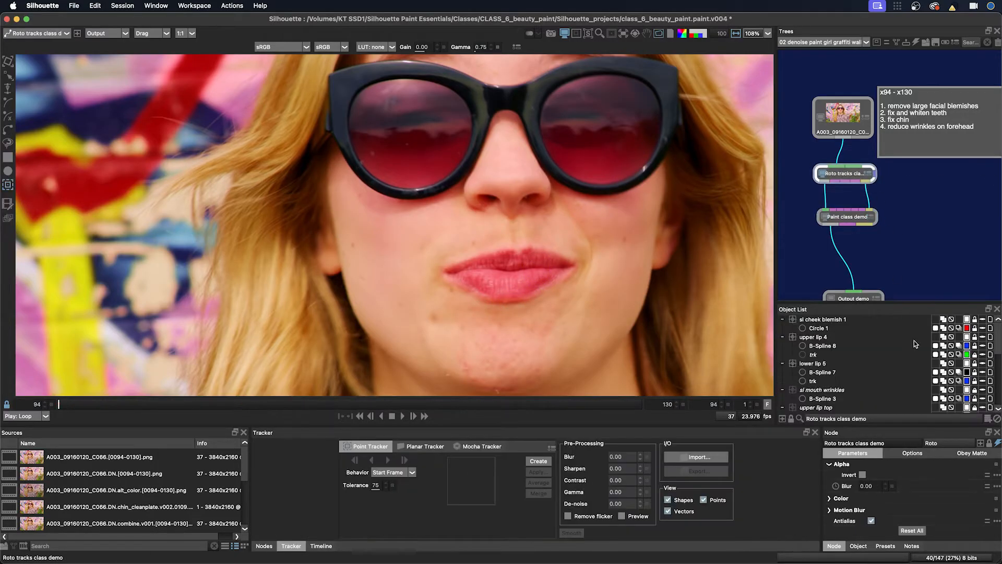
left_click(982, 337)
left_click(983, 345)
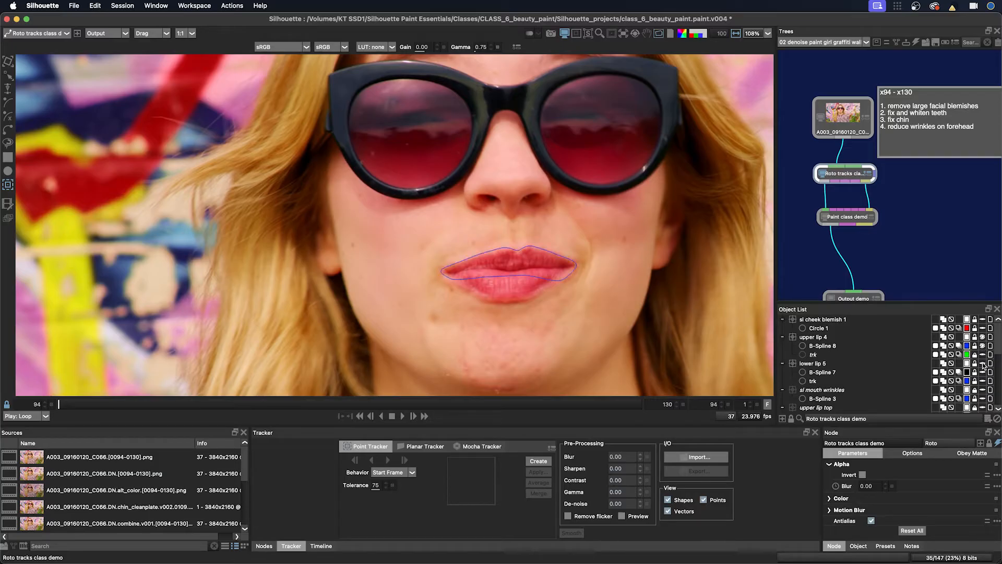
left_click(983, 363)
left_click(983, 373)
mouse_move(61, 405)
left_mouse_down()
mouse_move(607, 414)
mouse_move(33, 413)
mouse_move(123, 420)
mouse_move(55, 415)
left_mouse_up()
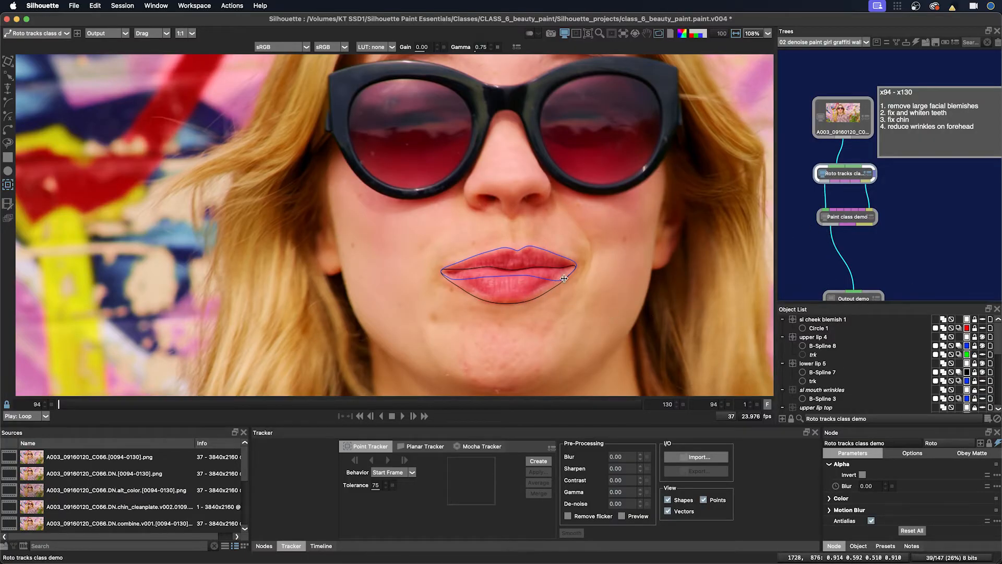
Set the Paint class demo node's paint Transform to the lower lip 5 layer
left_click(847, 218)
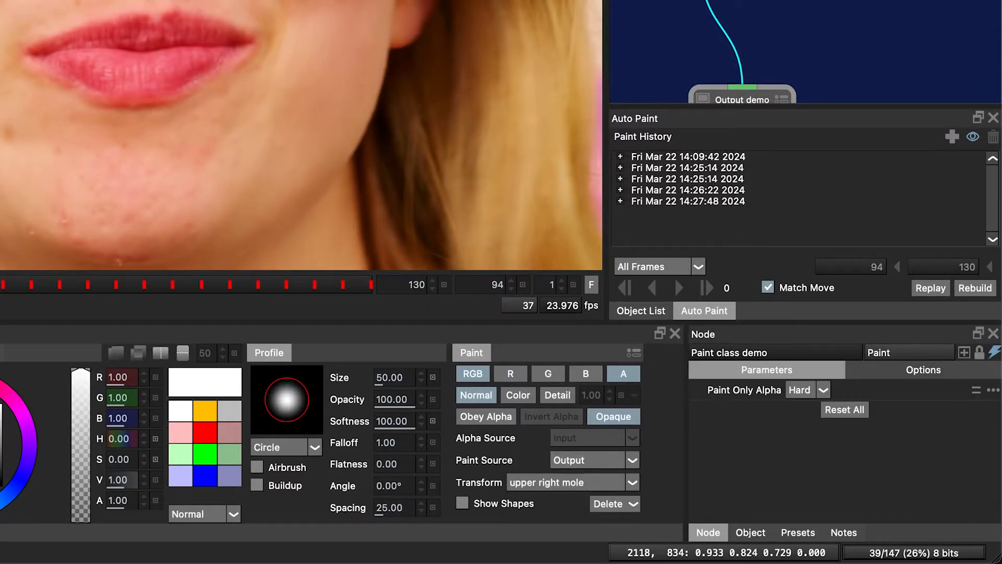
left_click(567, 485)
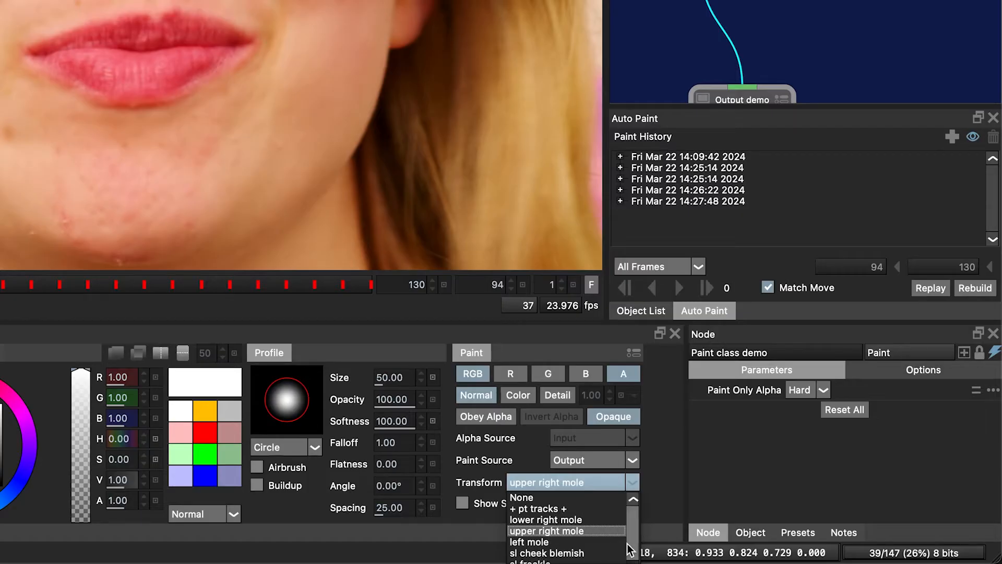
left_click_drag(635, 555, 635, 563)
left_click(553, 563)
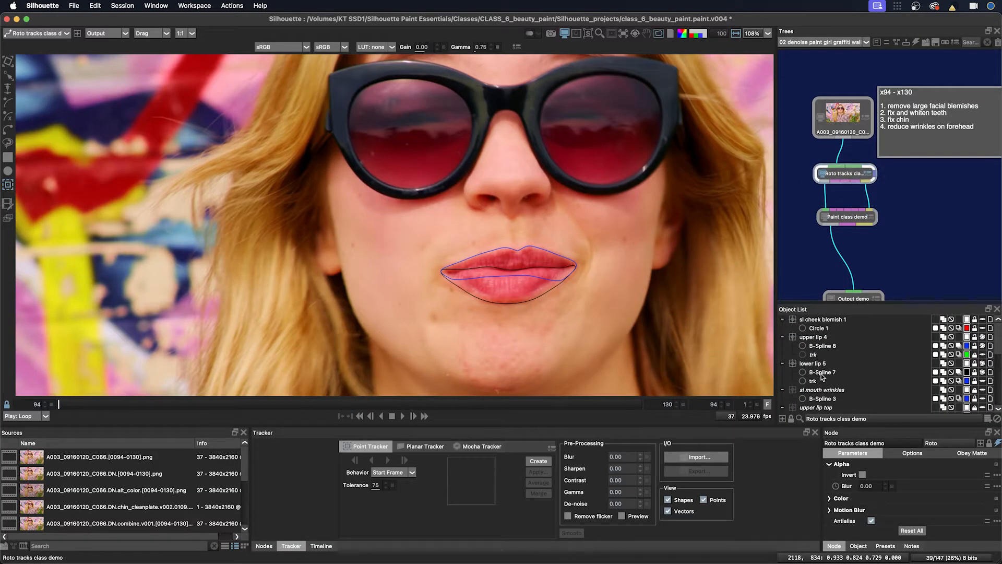
Enable Motion Blur on the Roto tracks class demo node
left_click(822, 372)
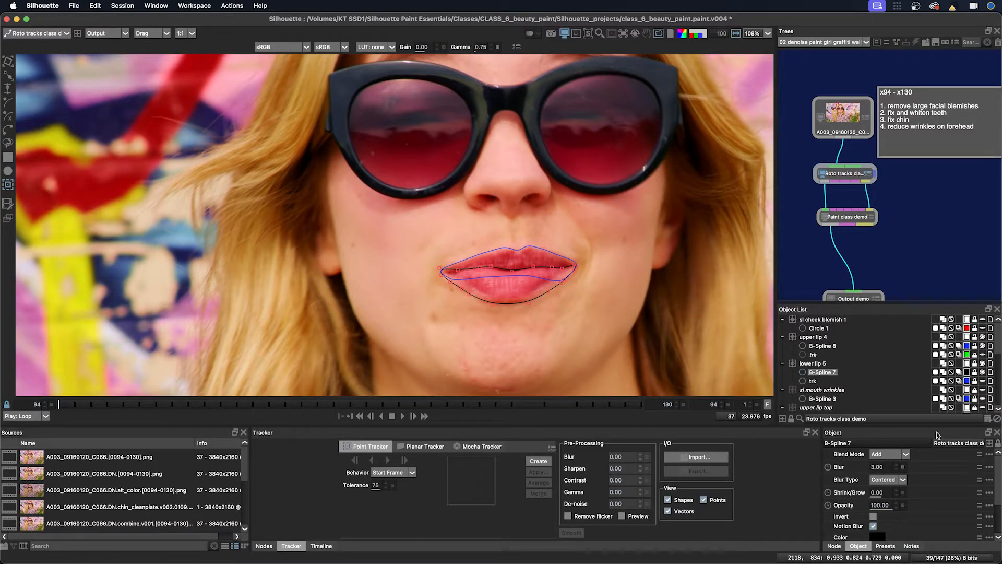
left_click(834, 546)
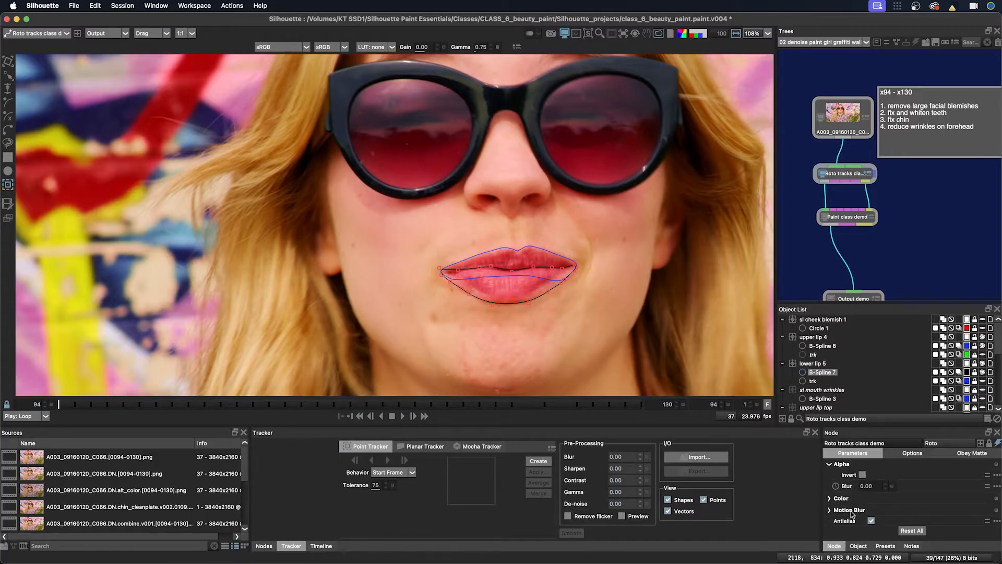
left_click(835, 510)
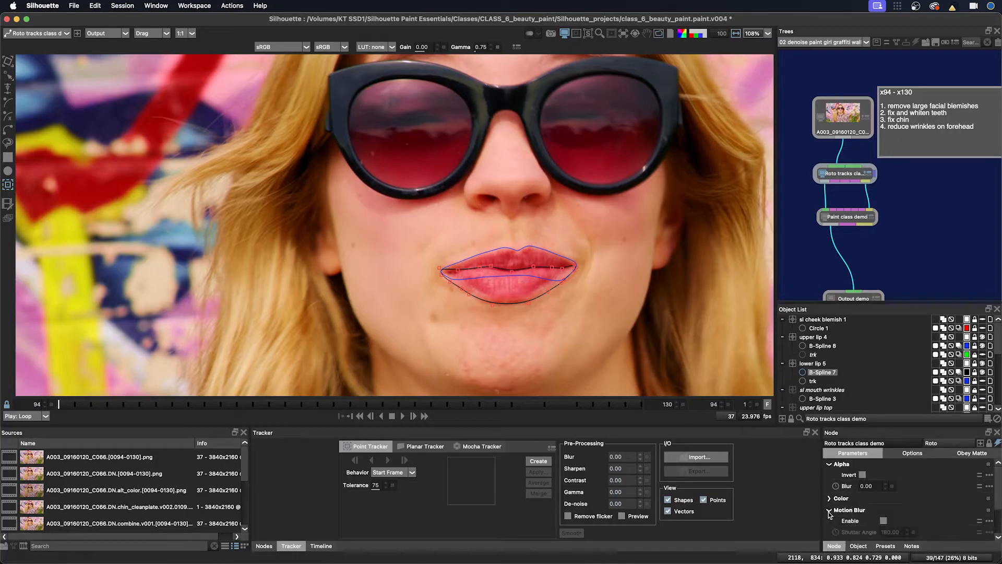
left_click(883, 521)
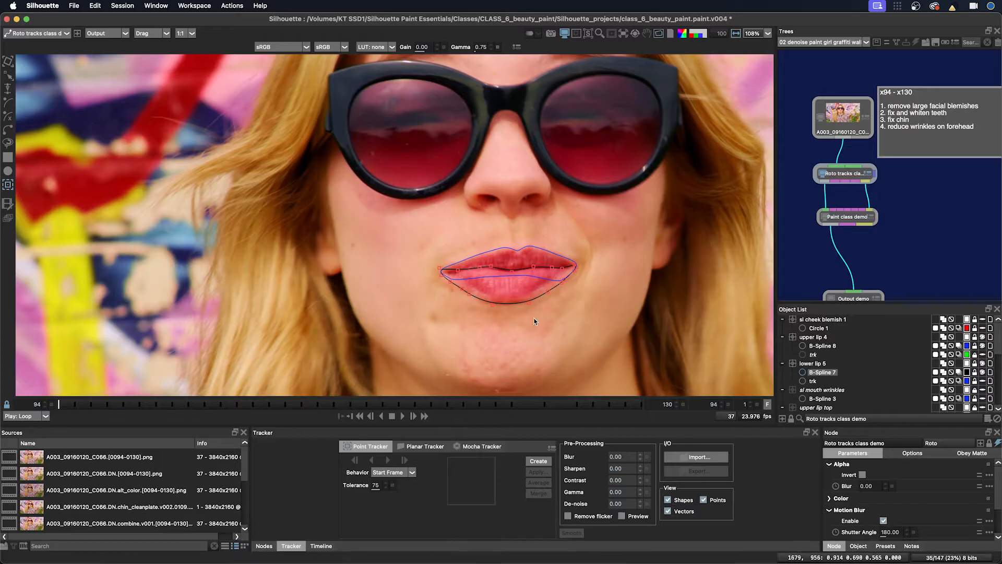
Examine the lip shapes as a colour overlay and as an alpha matte at frames 117 to 128, ending back at frame 94
left_click_drag(521, 298, 532, 289)
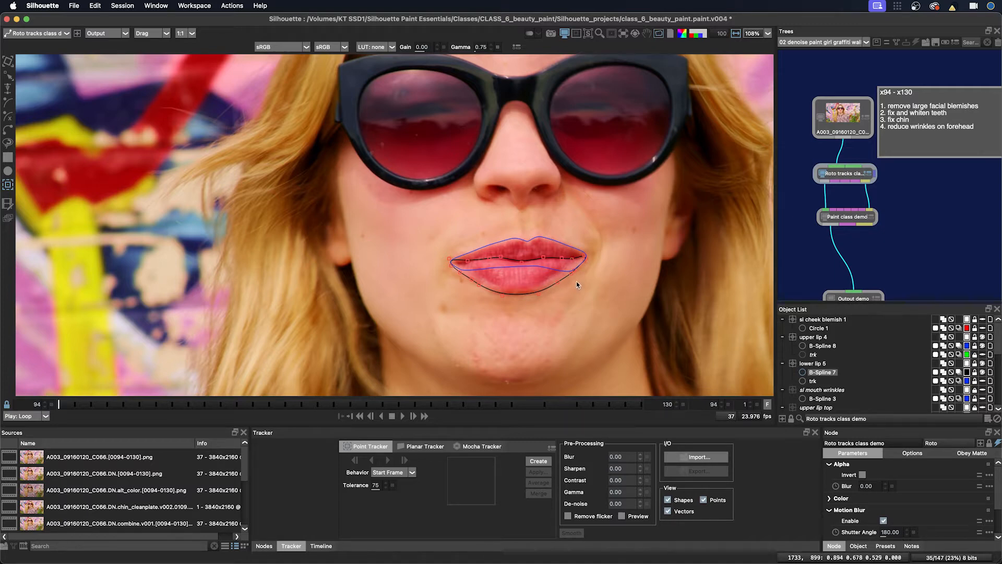
key("d")
left_click(431, 404)
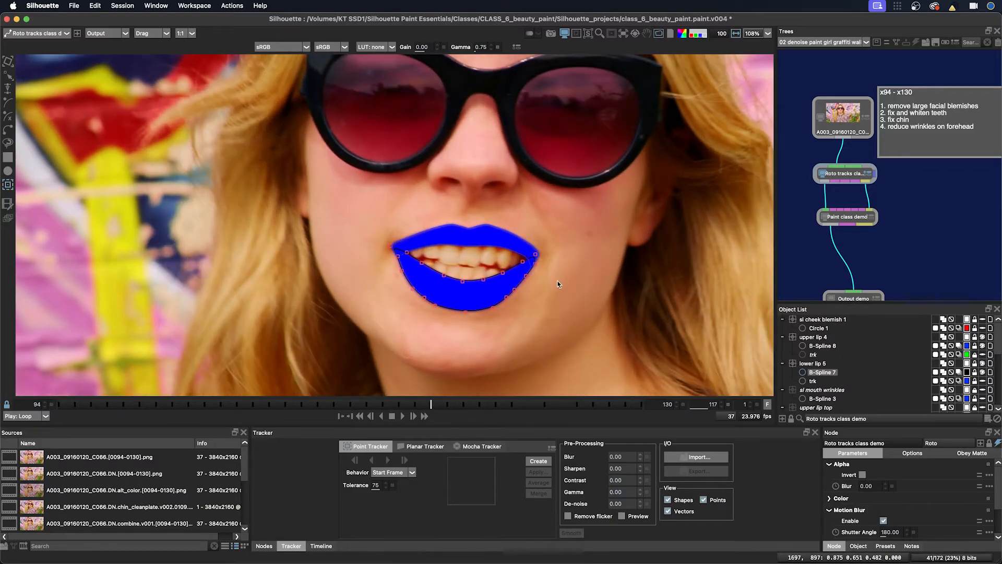
key("a")
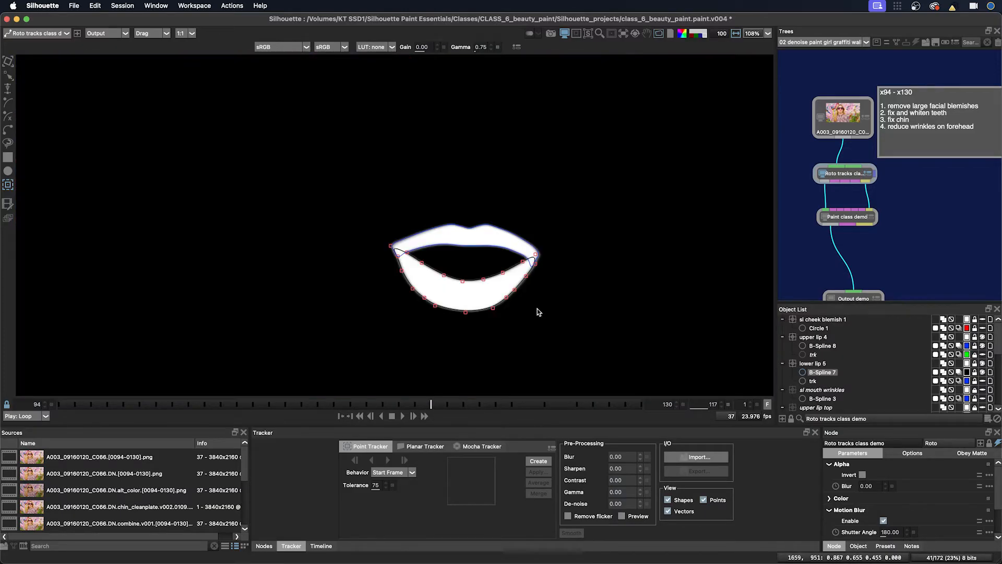
left_click_drag(439, 404, 611, 402)
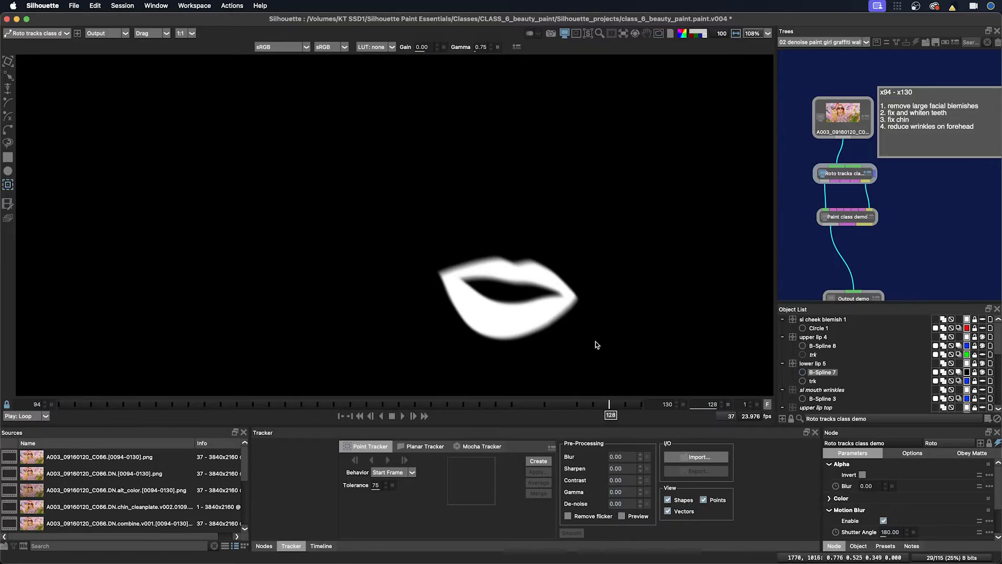
left_click(639, 307)
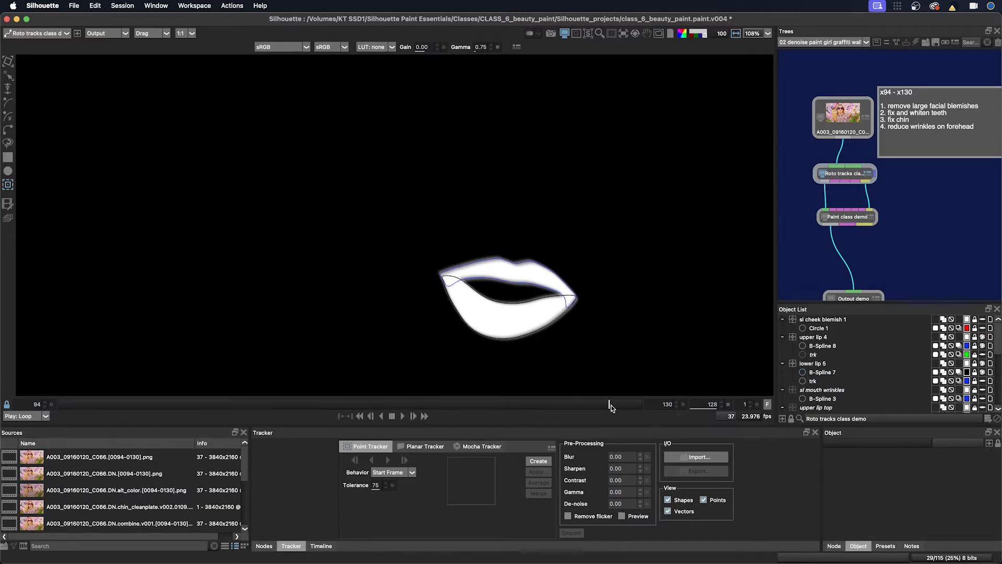
key("a")
left_click_drag(608, 403, 59, 403)
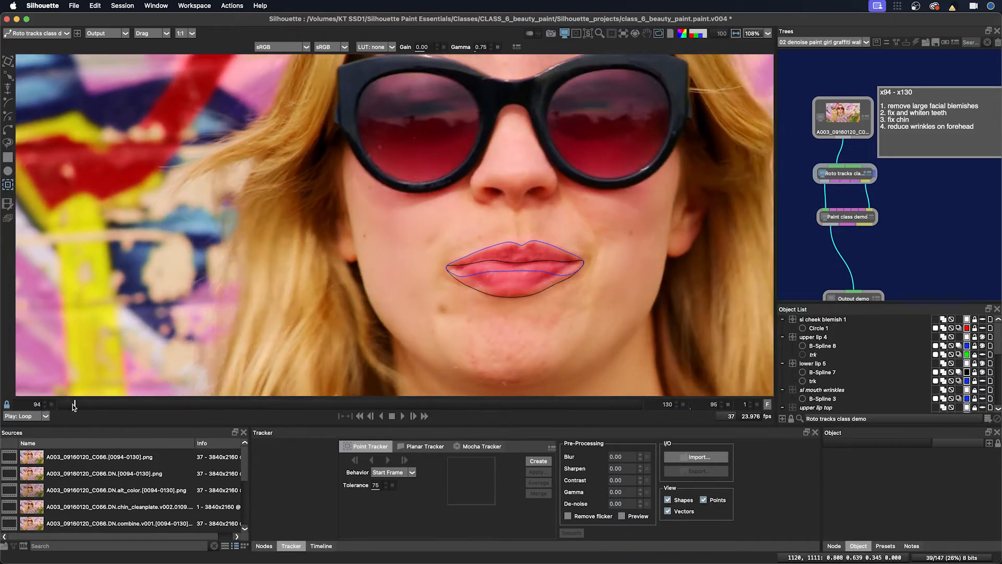
In the Paint class demo node, sample the lower lip's pink and paint a Color stroke on the lip
left_click(850, 220)
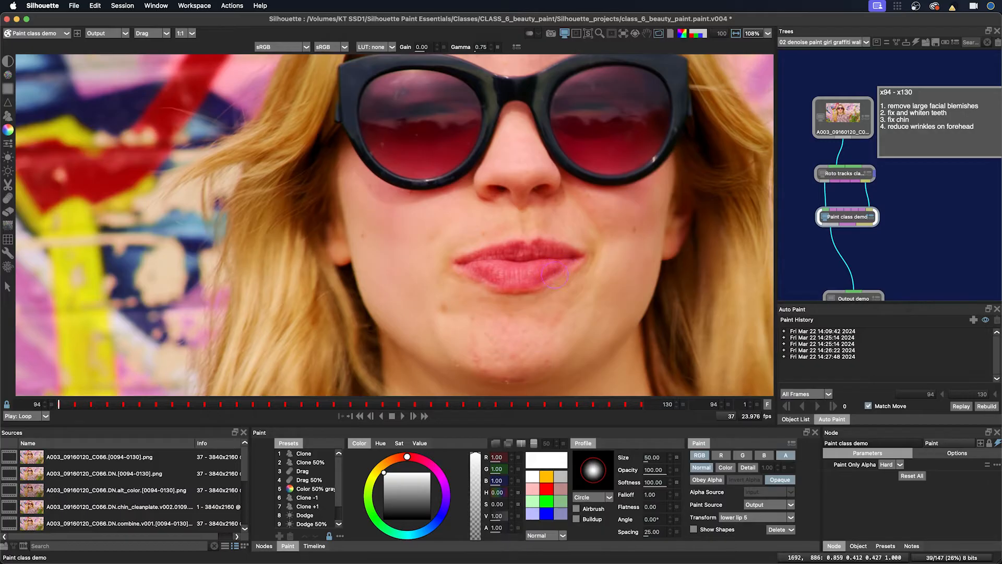
left_click(554, 272, "shift")
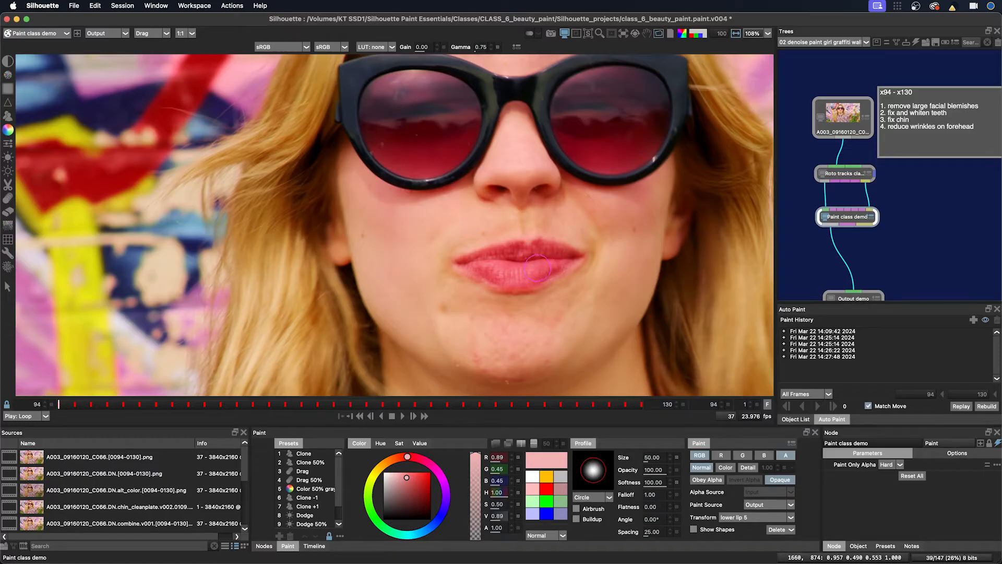
left_click_drag(538, 269, 555, 286)
left_click(547, 286)
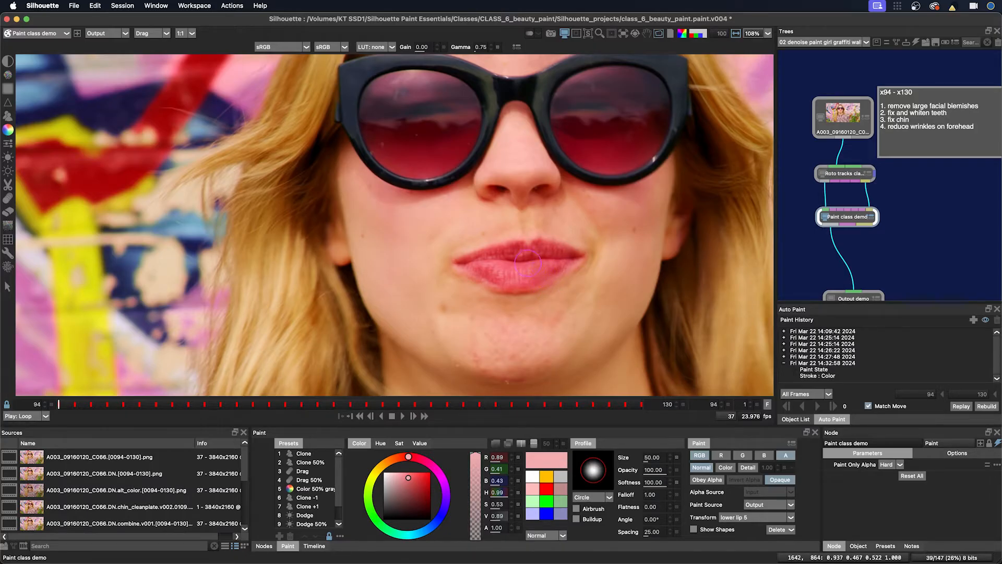
Resample the brush colour from the lips and the cheek skin, finishing with the lip pink
left_click(537, 262, "super")
left_click(615, 285, "super")
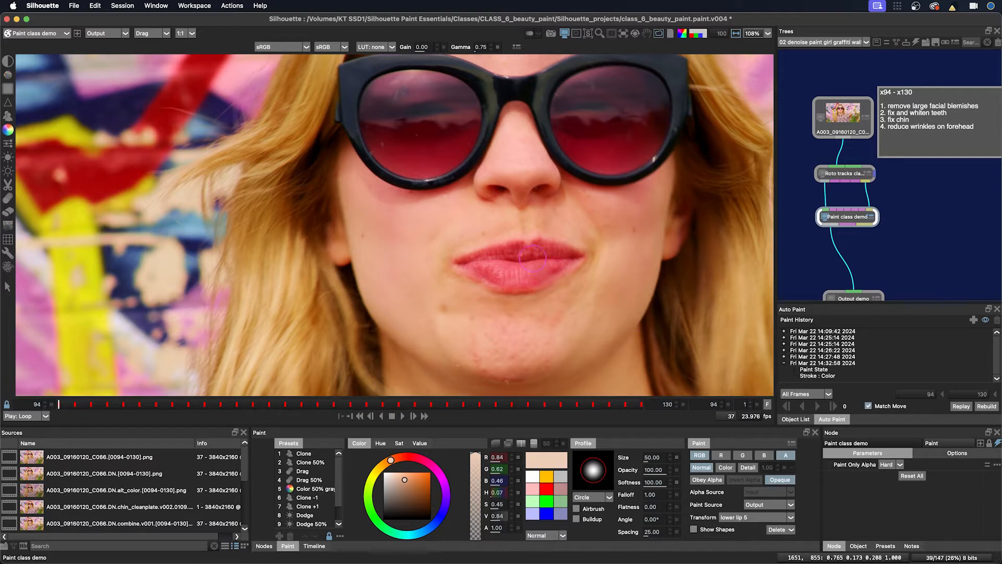
left_click(552, 271, "super")
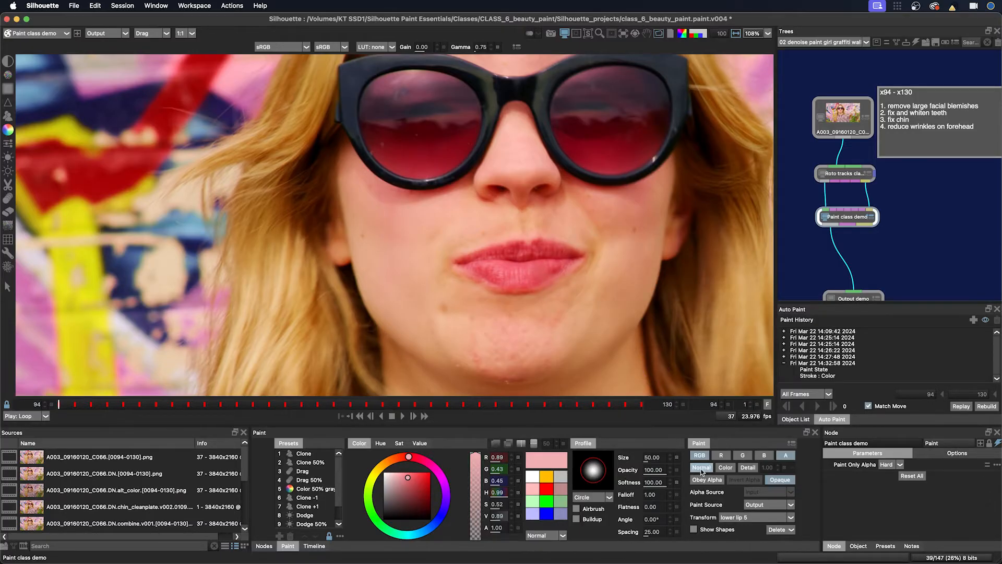
Set the Color brush opacity to 30 and turn on Obey Alpha so paint stays inside the lip matte
left_click(651, 470)
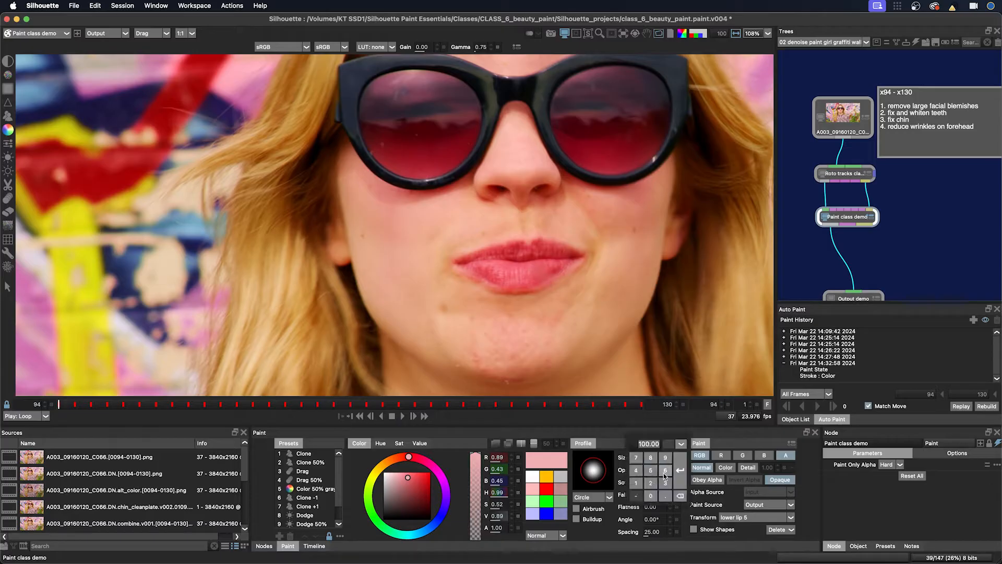
left_click(665, 483)
left_click(650, 496)
left_click(678, 480)
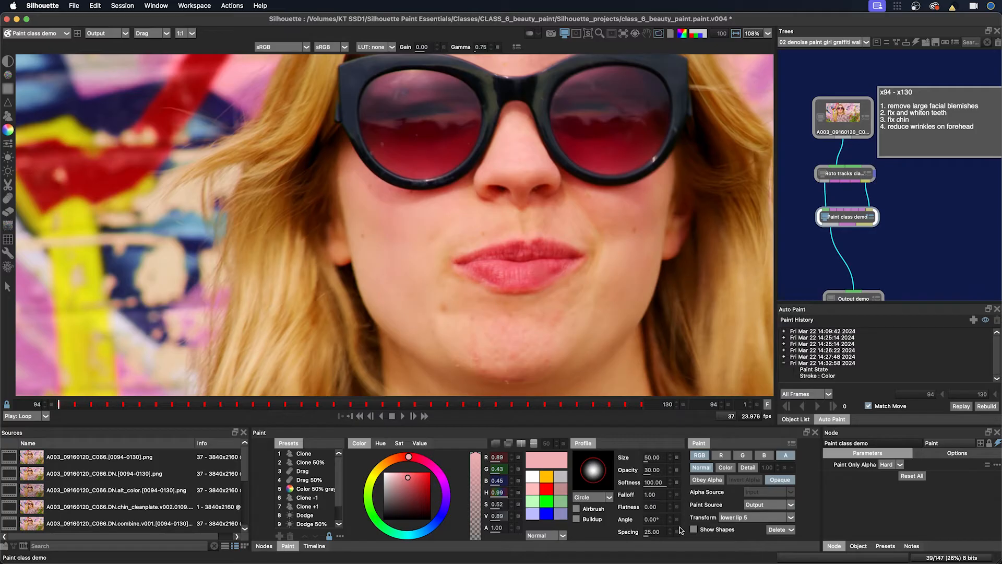
left_click(711, 481)
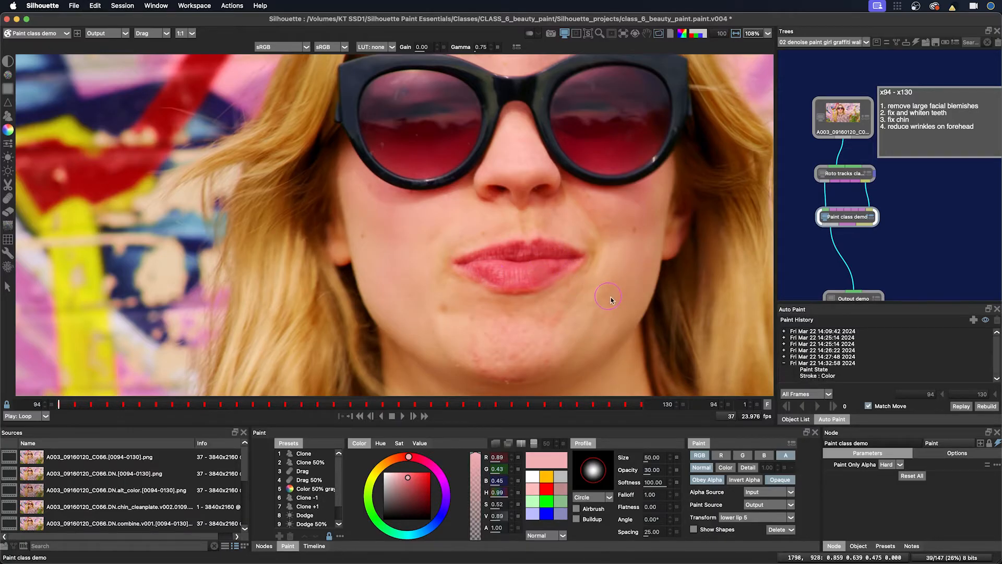
Raise the opacity to 100, paint a test stroke over one side of the lips, and undo the stroke
left_click_drag(652, 472, 671, 473)
left_click_drag(527, 258, 574, 266)
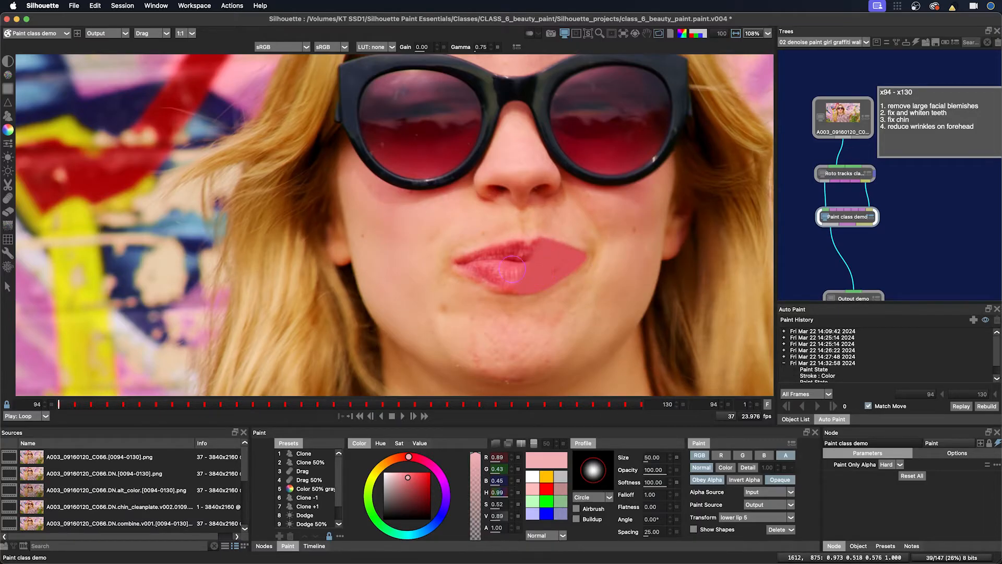
key("super+z")
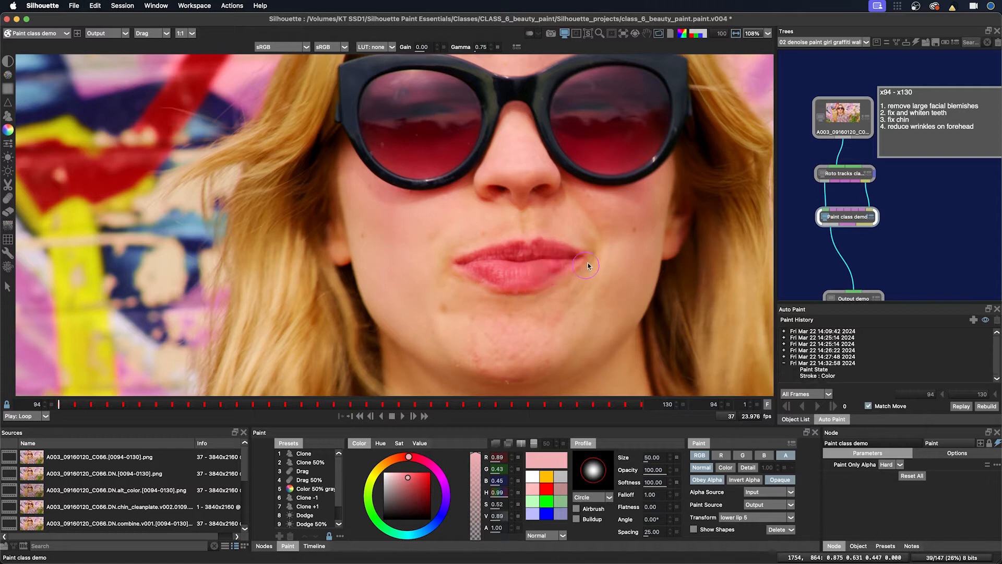
Set the Color brush opacity to 20 and paint the lip pink along the lower lip's edge toward the mouth corner
left_click(653, 469)
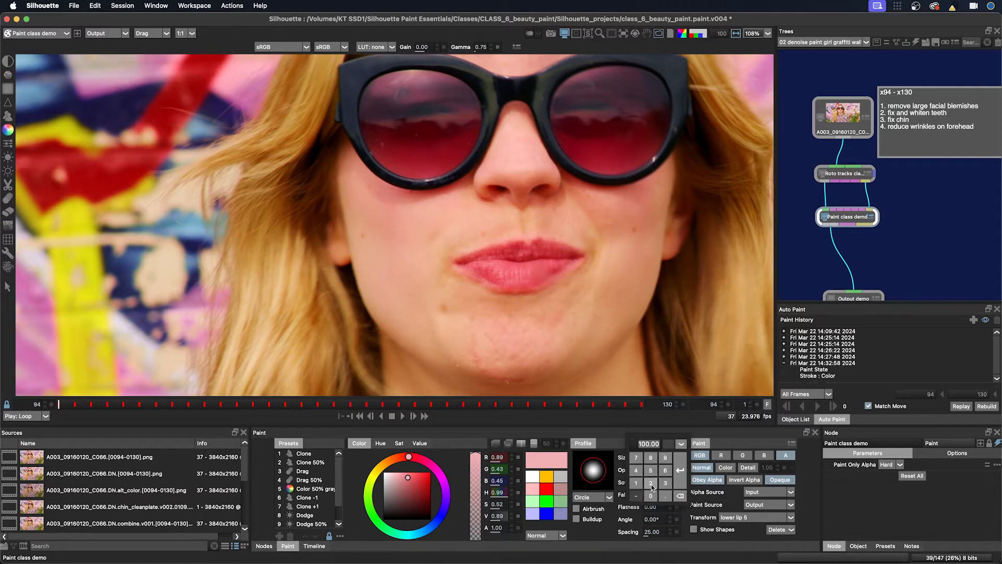
left_click(650, 484)
left_click(651, 495)
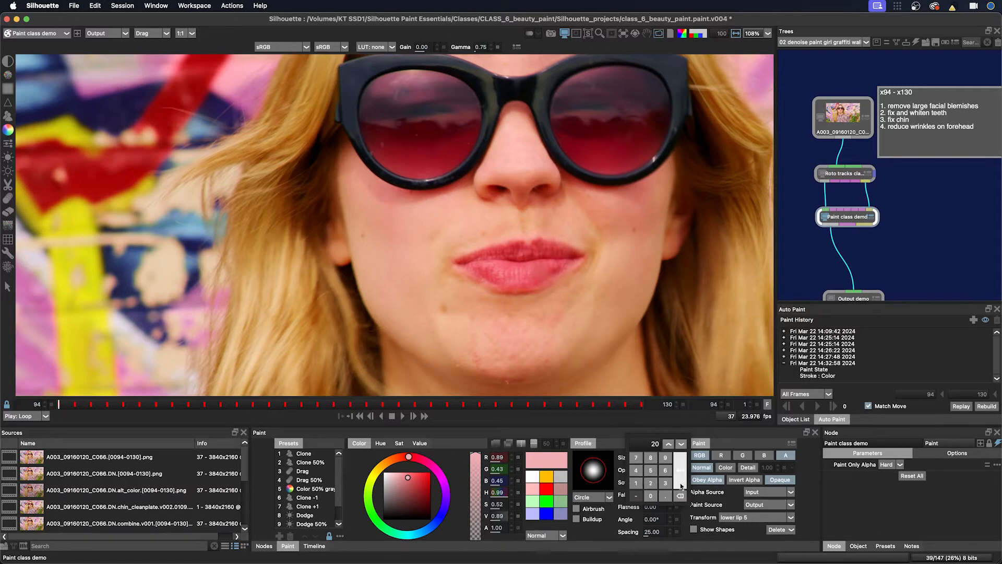
left_click(681, 483)
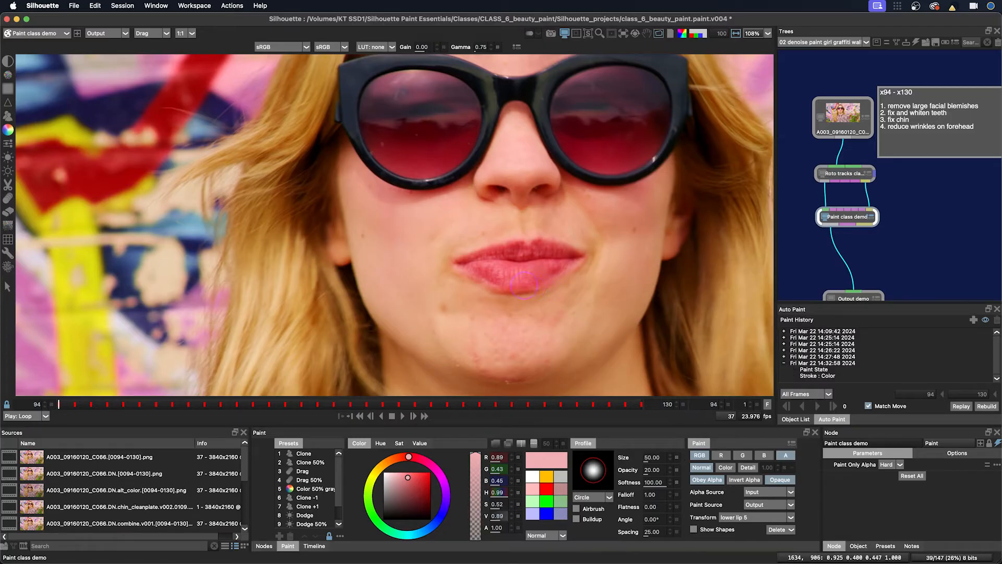
left_click_drag(524, 286, 576, 276)
Select the newest lip Color stroke event in the paint history and auto paint it across all frames
left_click(810, 363)
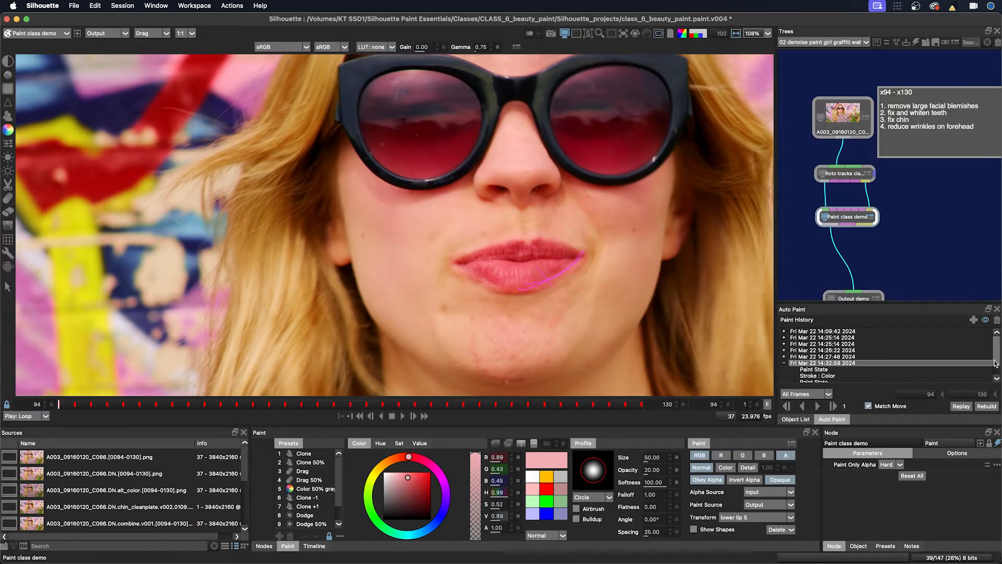
scroll(995, 372, "down", 2)
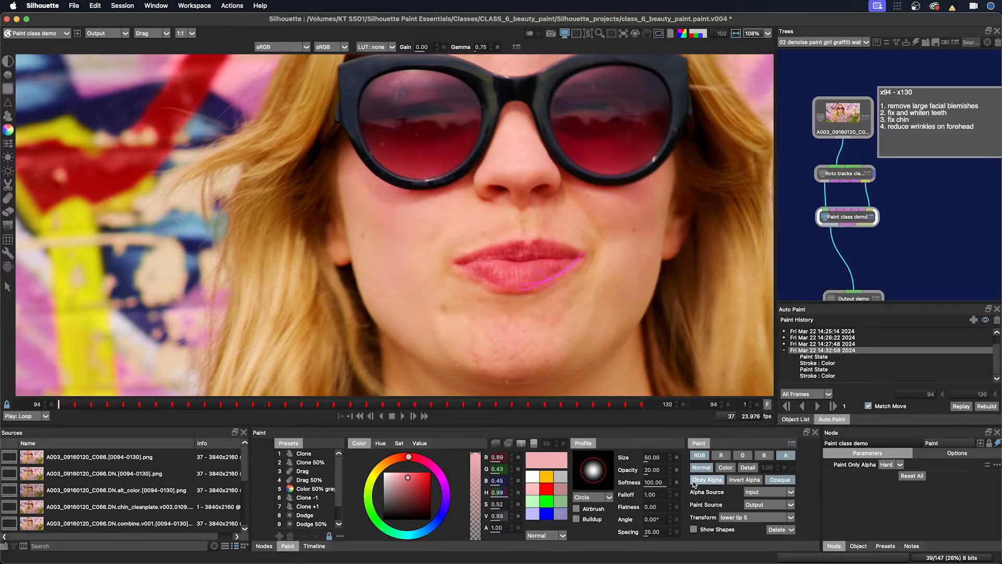
left_click(817, 407)
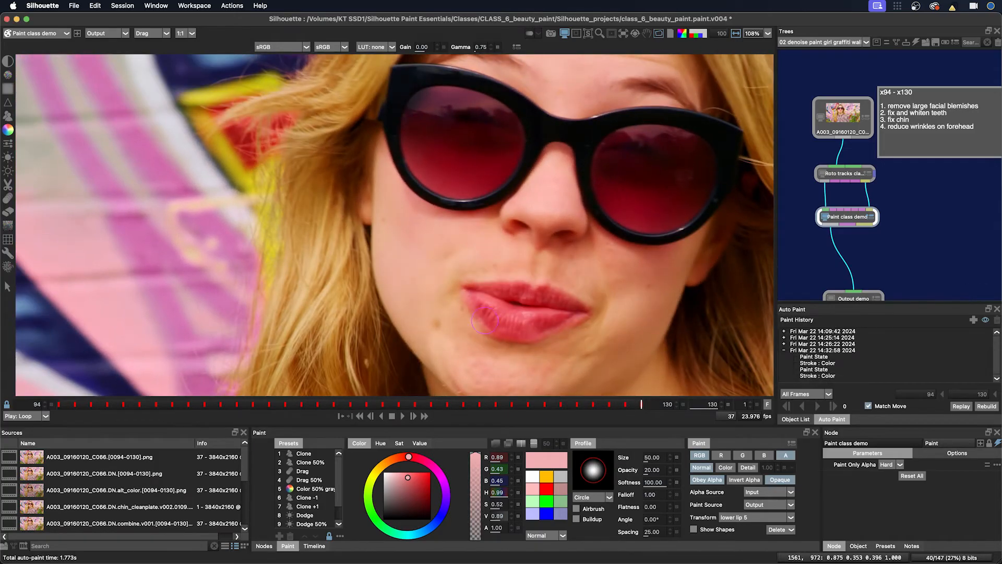
Compare the painted lips with the original footage at frame 120
left_click_drag(543, 294, 549, 306)
left_click_drag(544, 407, 481, 406)
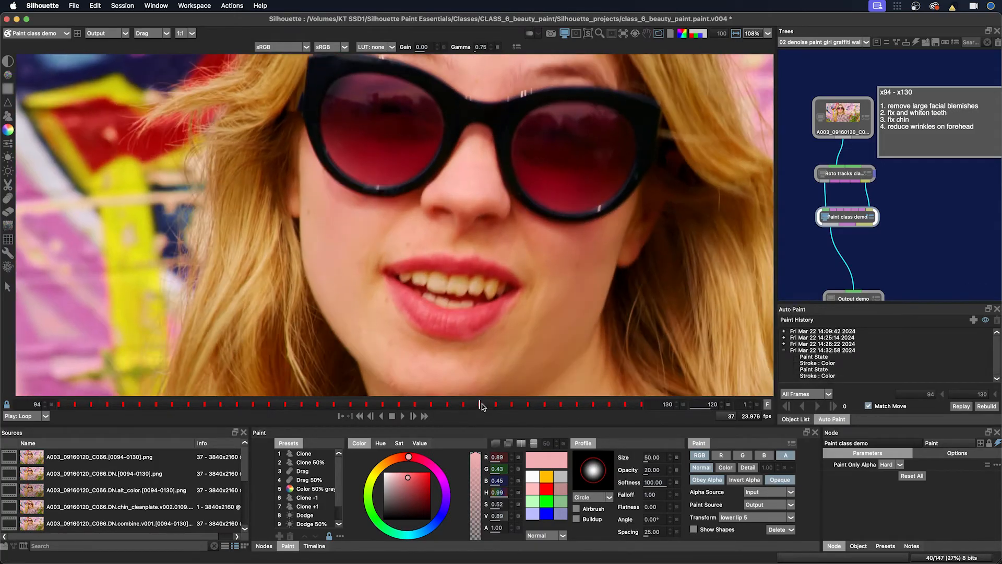
key("1")
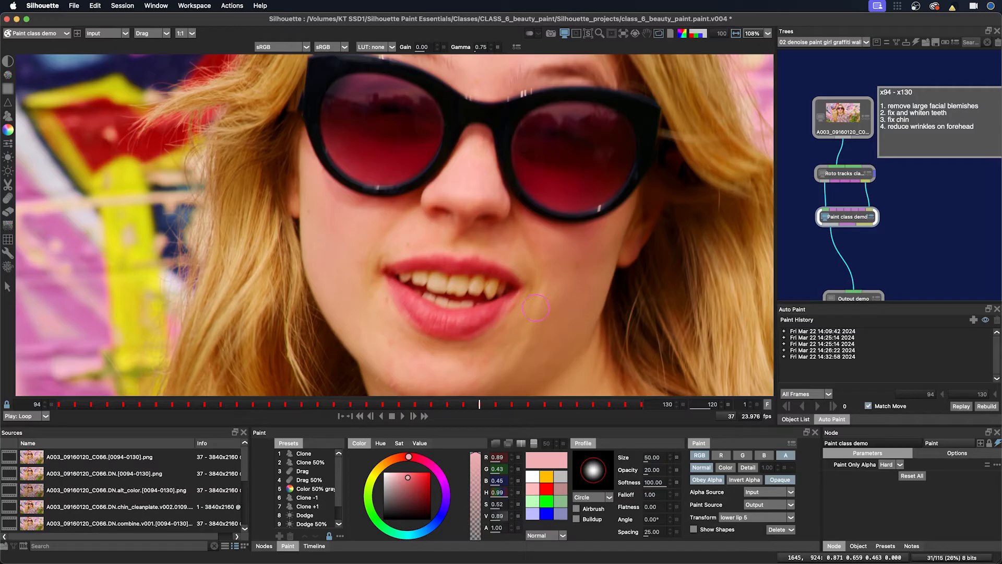
key("3")
key("1")
key("3")
key("1")
key("3")
Undo the auto paint of the lip strokes frame by frame back to frame 94
key("z")
key("z")
key("z")
key("z")
key("z")
key("z")
key("z")
key("z")
key("z")
key("z")
key("z")
key("z")
key("z")
key("z")
key("z")
key("z")
key("z")
key("z")
key("z")
key("z")
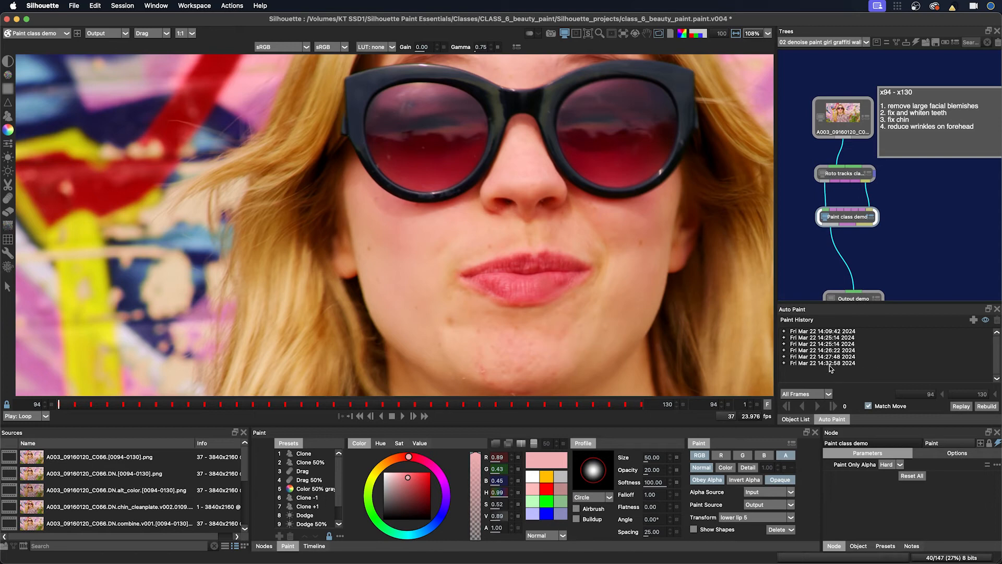
Delete the lip Color stroke events from frame 94's newest paint history entry and rebuild the affected frame after each deletion
left_click(830, 364)
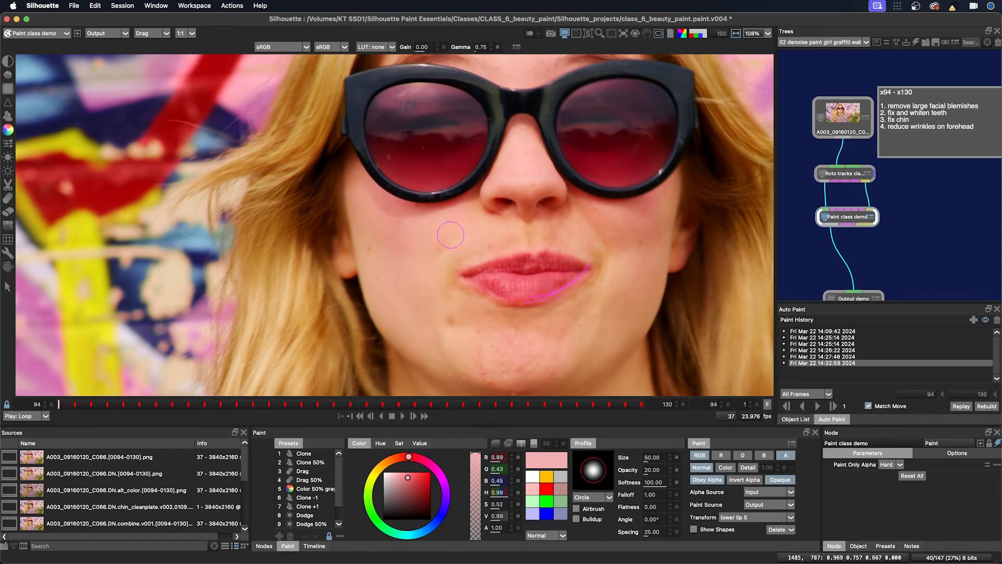
left_click(7, 288)
left_click(547, 289)
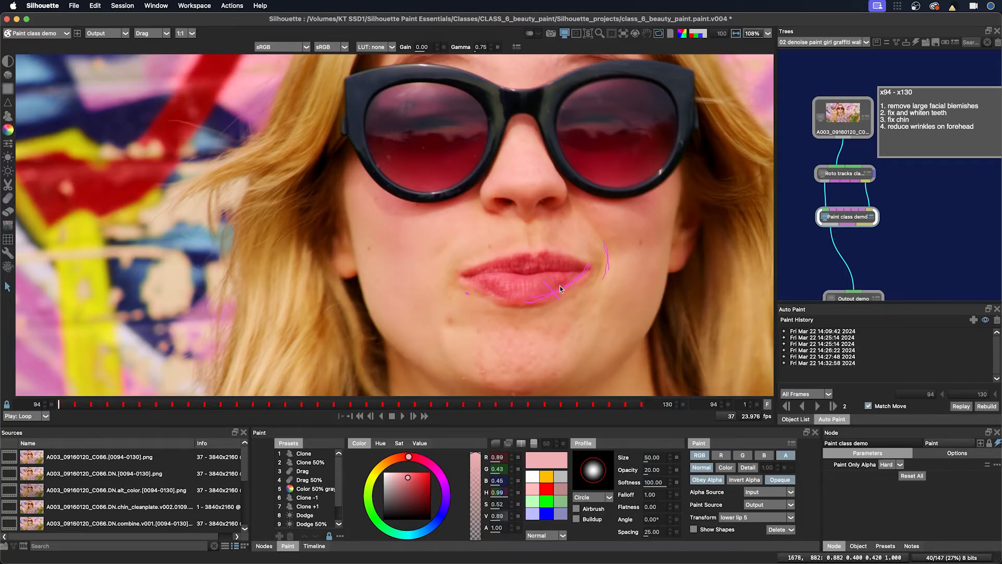
left_click(784, 362)
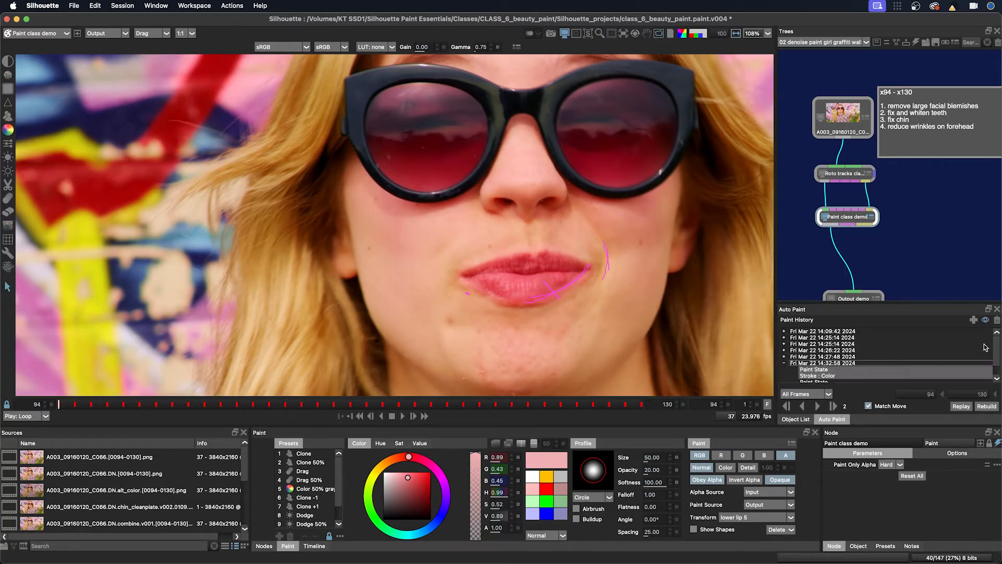
left_click(997, 320)
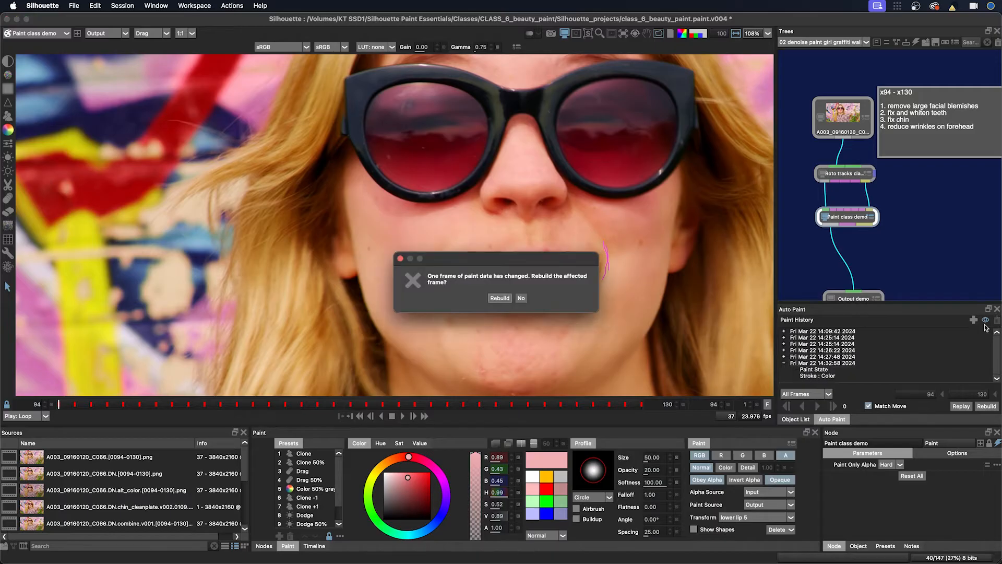
left_click(499, 298)
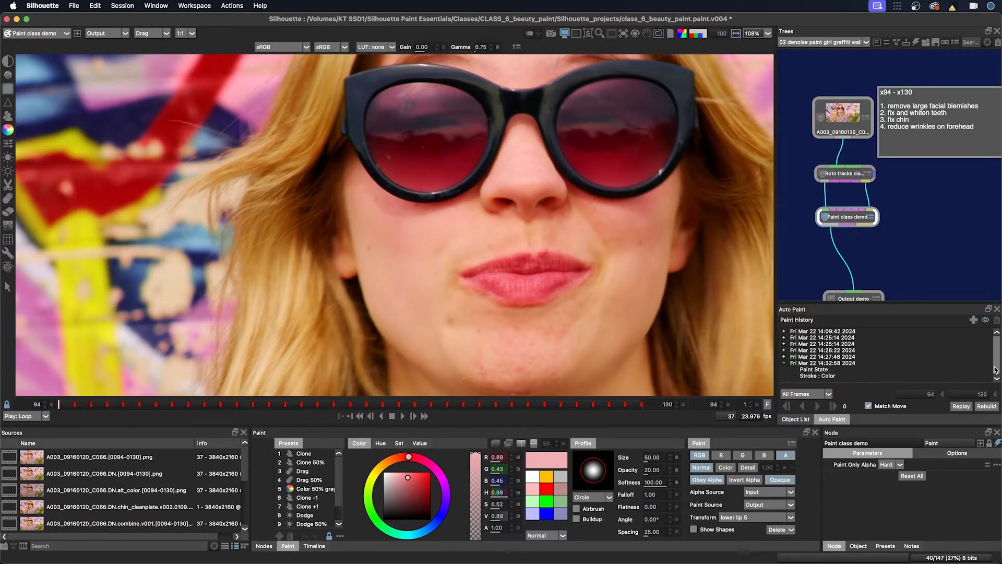
left_click(813, 365)
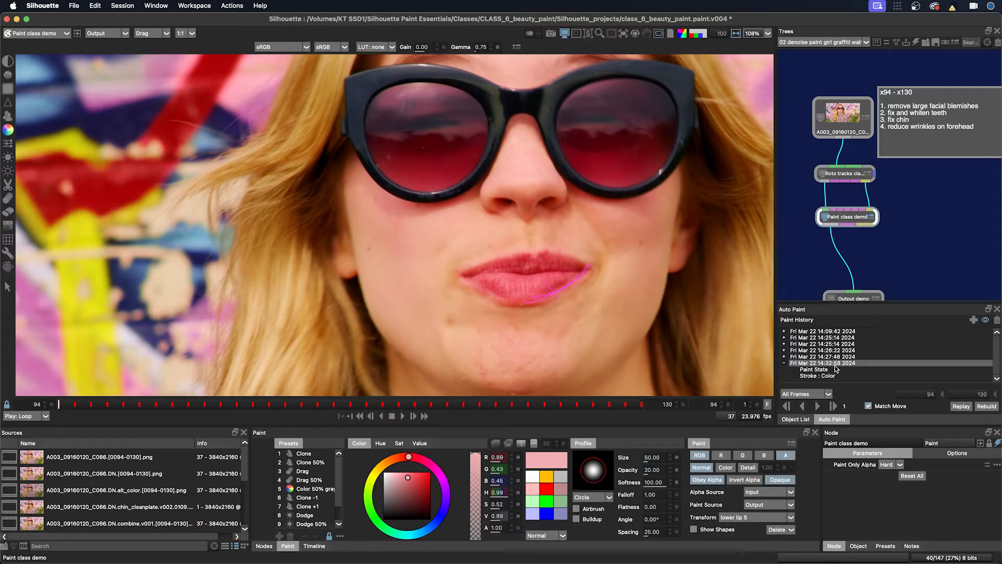
left_click(997, 321)
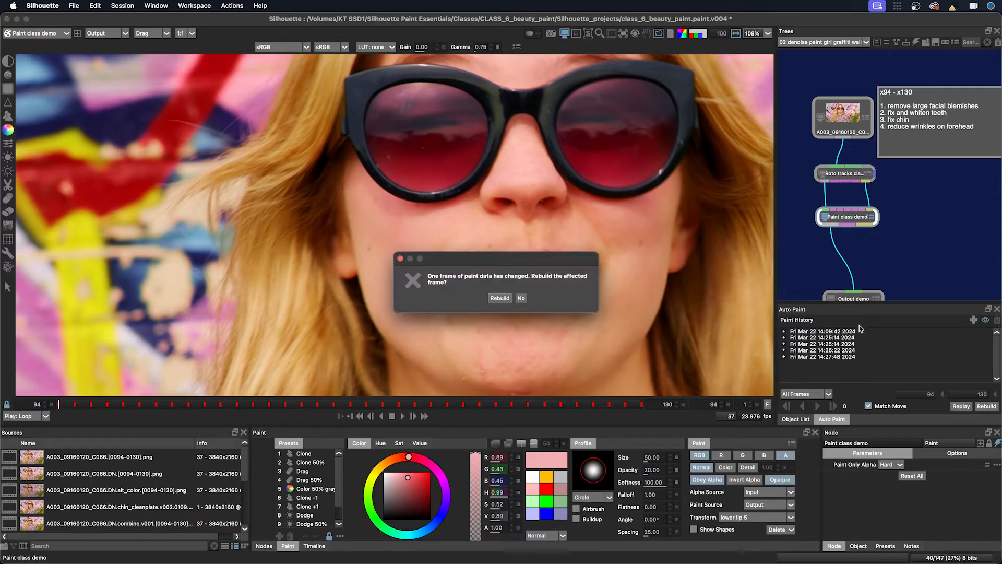
left_click(499, 298)
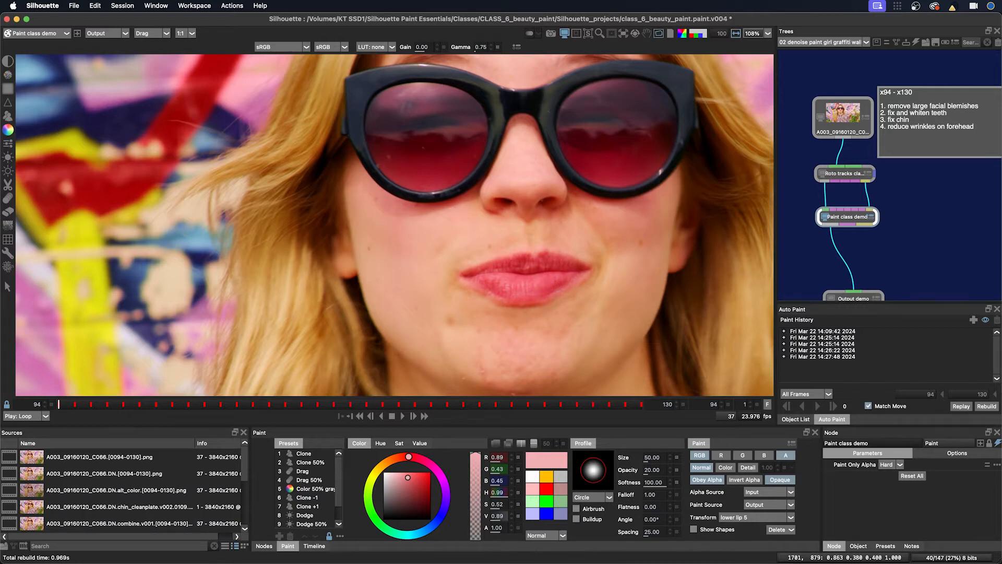
Paint a new lip pink stroke along the lower lip's edge at frame 94 and auto paint its event across all frames
left_click(467, 294)
left_click(804, 358)
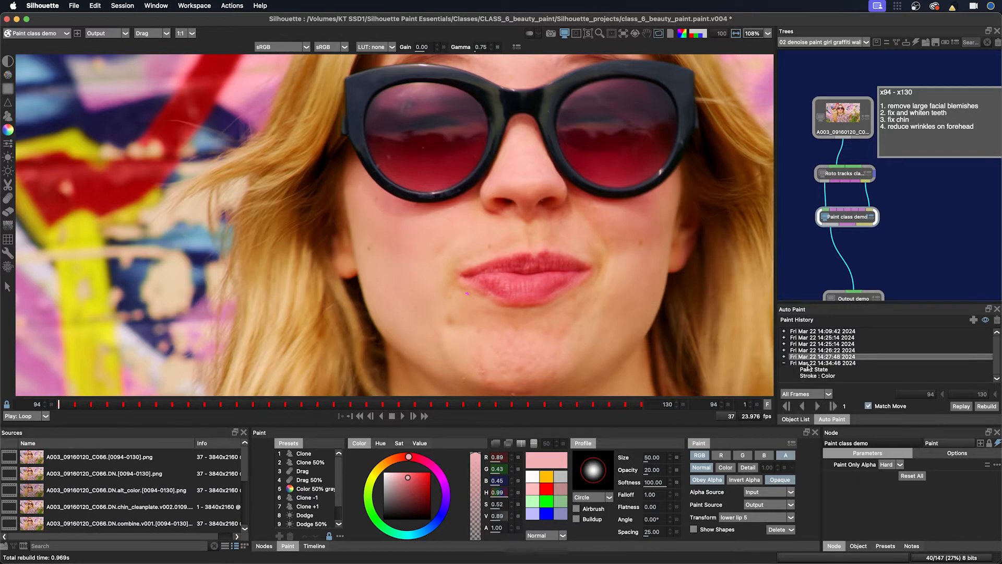
left_click(809, 364)
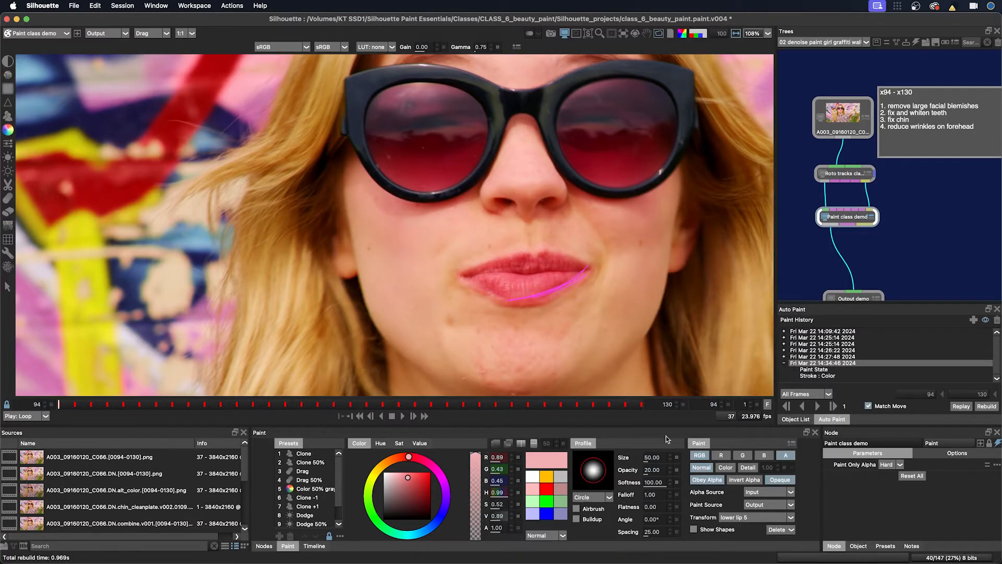
left_click(817, 406)
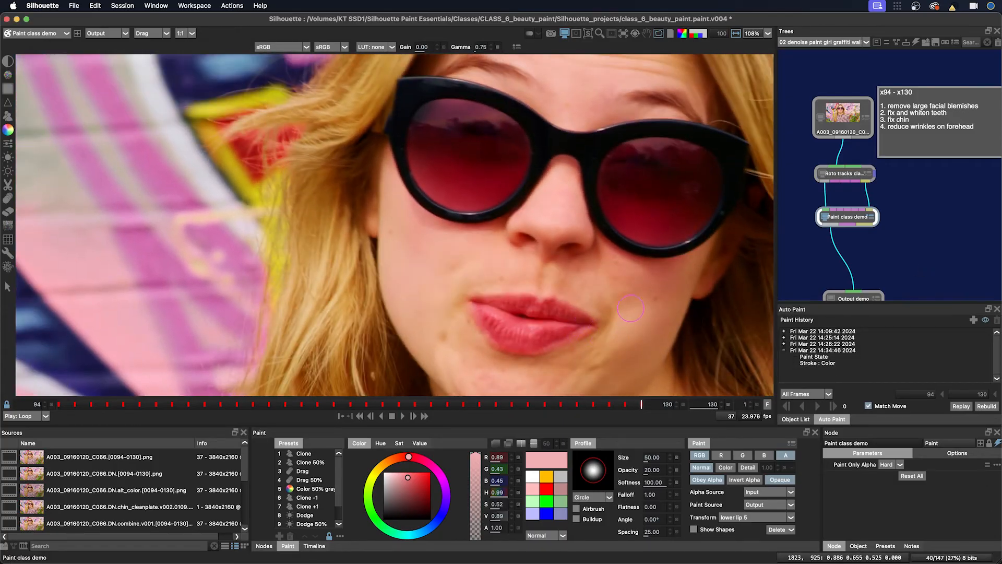
Compare the painted lips with the original footage at frames 130, 110, 106 and 101
key("1")
key("1")
key("1")
key("1")
left_click_drag(476, 406, 317, 405)
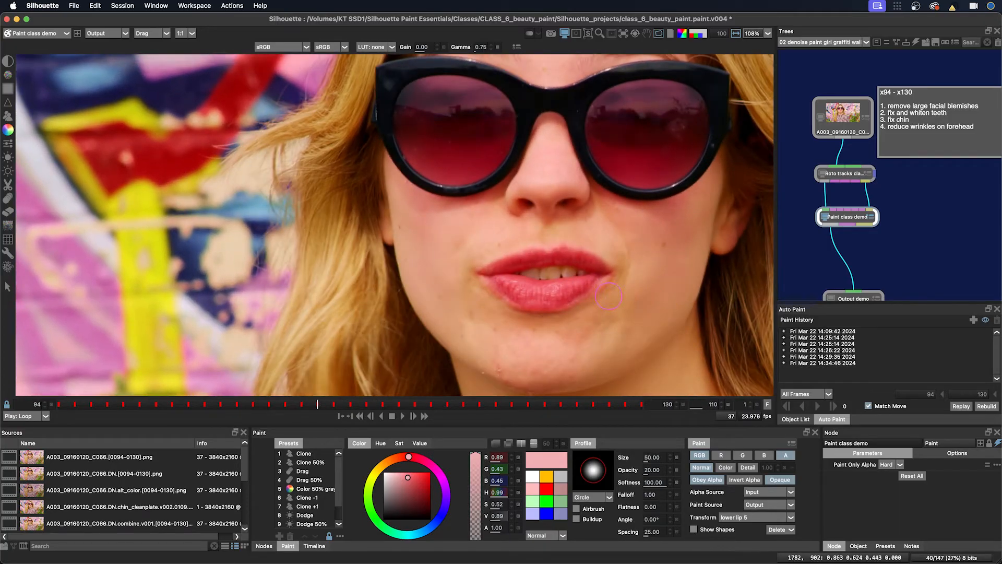
key("1")
key("1")
key("1")
left_click_drag(320, 406, 253, 406)
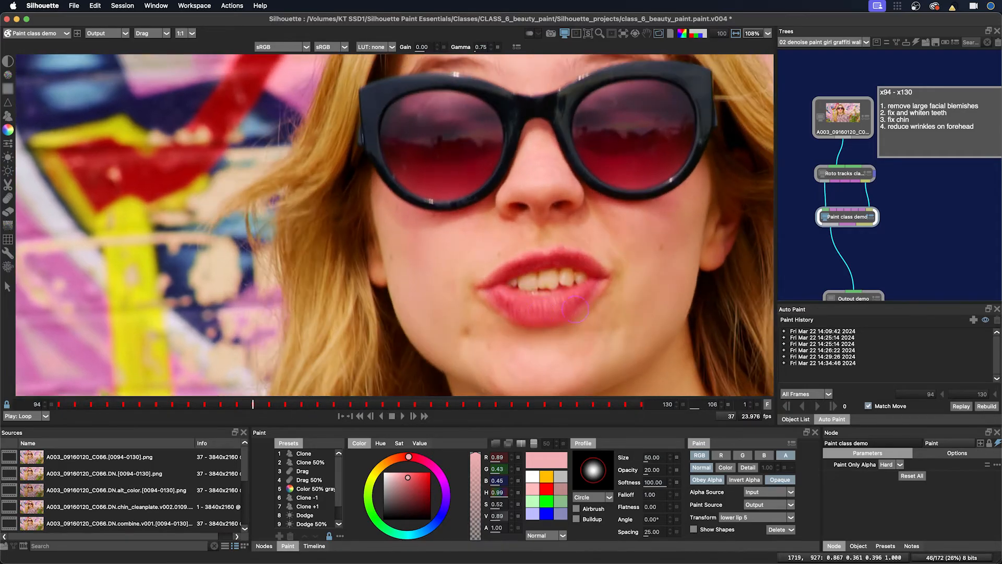
key("1")
key("1")
key("1")
left_click_drag(247, 405, 173, 405)
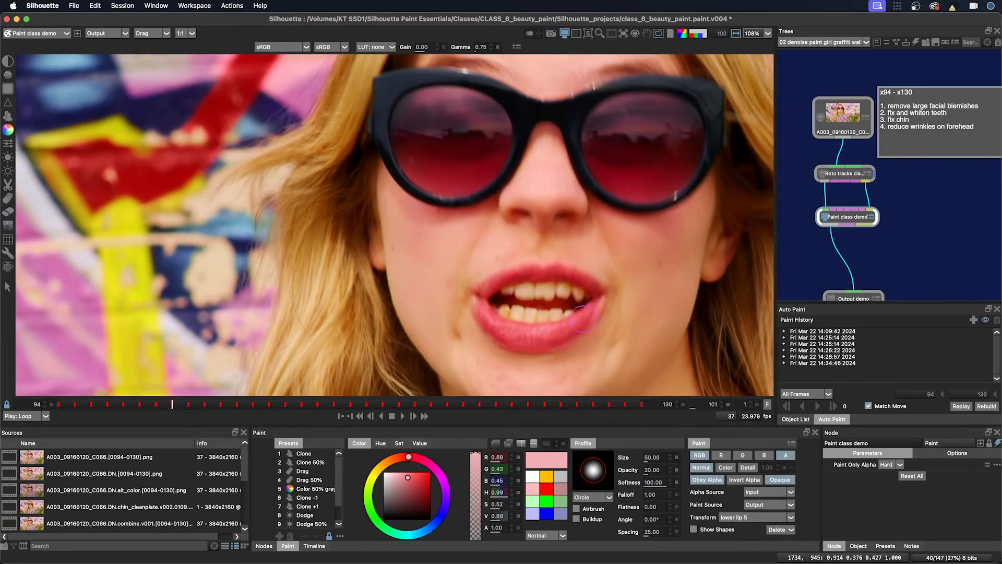
Paint along the lower lip's edge at frame 101 with a brush size of 41.72 and auto paint the stroke across all frames
mouse_move(572, 333)
left_mouse_down()
mouse_move(560, 327)
mouse_move(590, 320)
left_mouse_up()
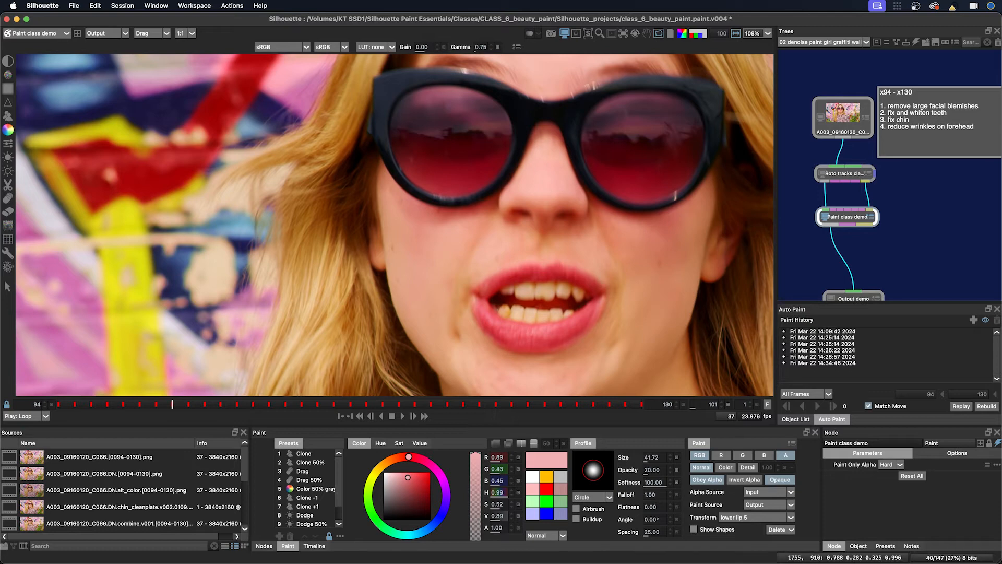
left_click_drag(579, 316, 543, 337)
left_click(806, 369)
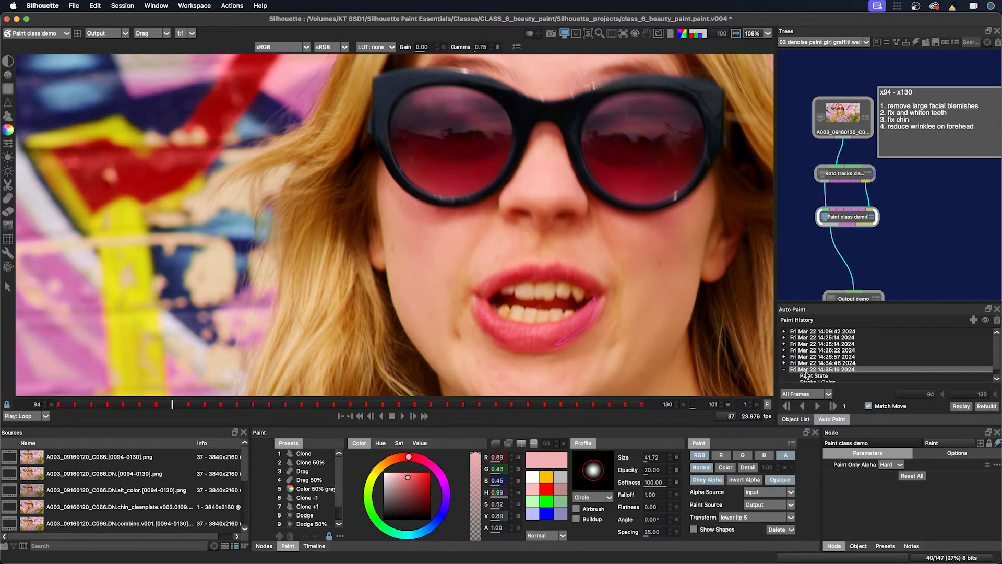
left_click(818, 406)
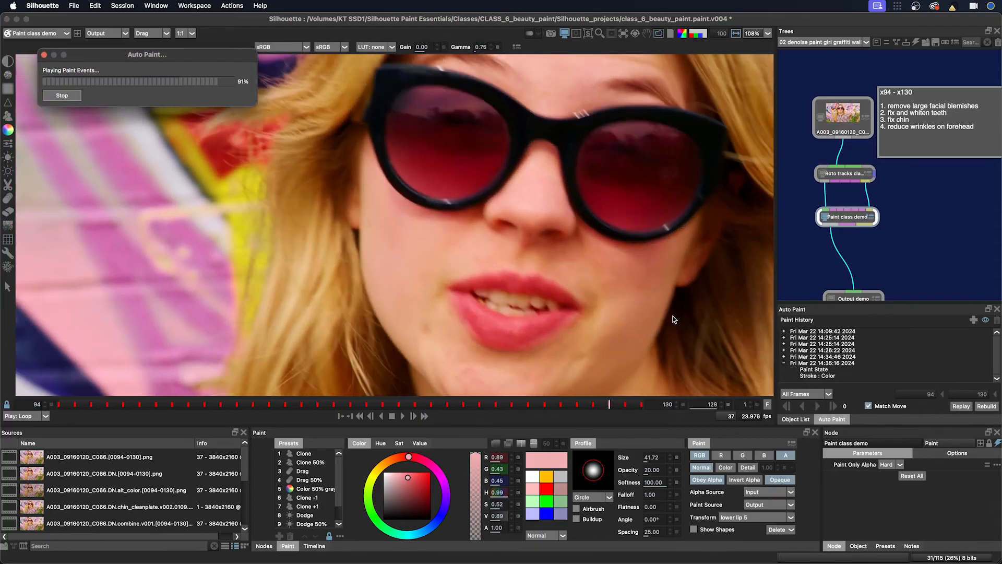
Check the auto-painted lips against the original footage at frames 130 and 105
key("grave")
key("grave")
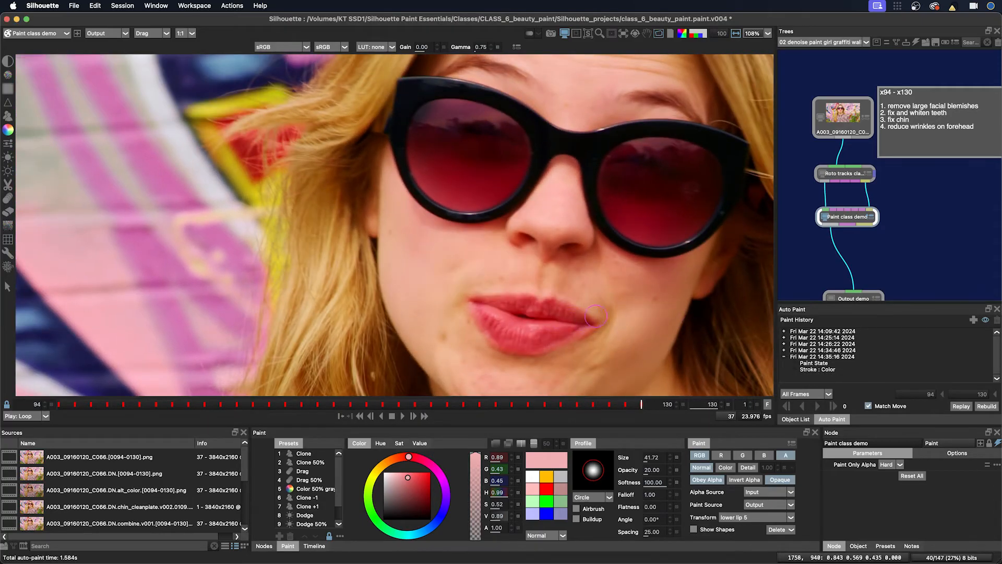
key("grave")
left_click_drag(438, 405, 236, 406)
key("grave")
key("grave")
key("grave")
key("grave")
key("grave")
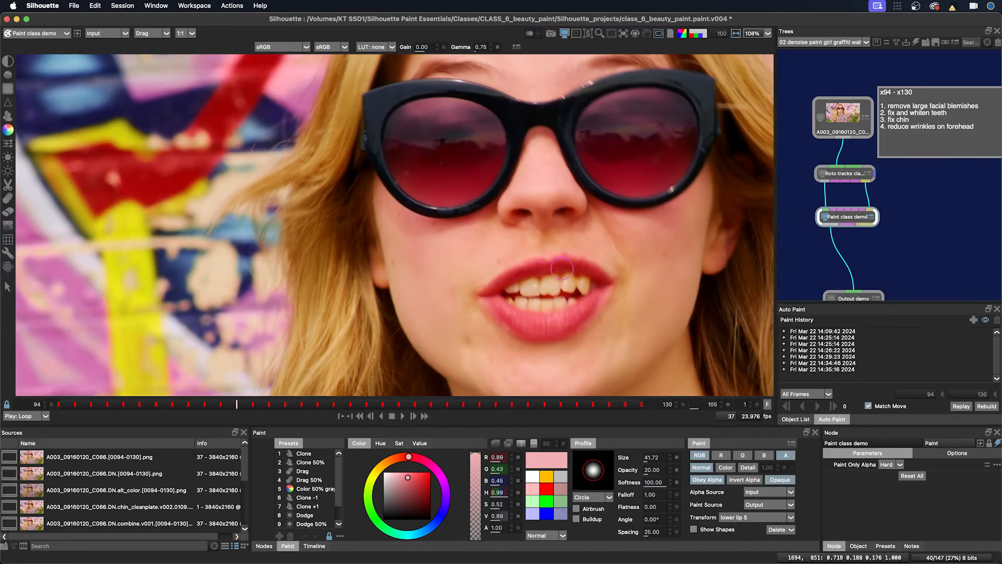
key("grave")
key("grave")
key("grave")
key("grave")
Move the Output demo node farther below the Paint class demo node
left_click_drag(871, 264, 863, 200)
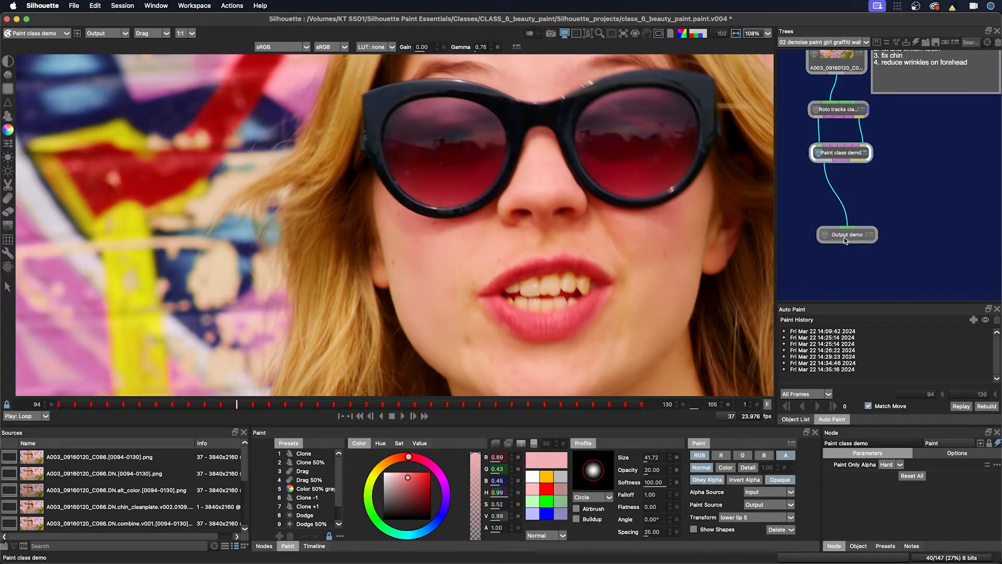
left_click_drag(845, 237, 846, 274)
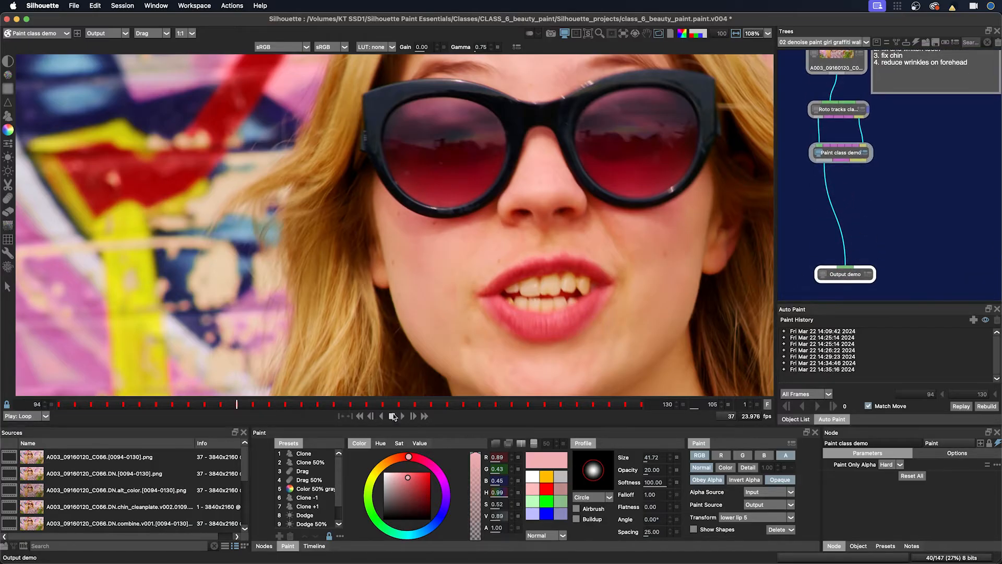
left_click_drag(173, 404, 467, 415)
mouse_move(907, 243)
left_mouse_down()
mouse_move(922, 269)
mouse_move(906, 216)
mouse_move(892, 234)
left_mouse_up()
Select the Detail brush, try a stroke at opacity 20 on the lower lip at frame 108, and undo it
left_click(8, 104)
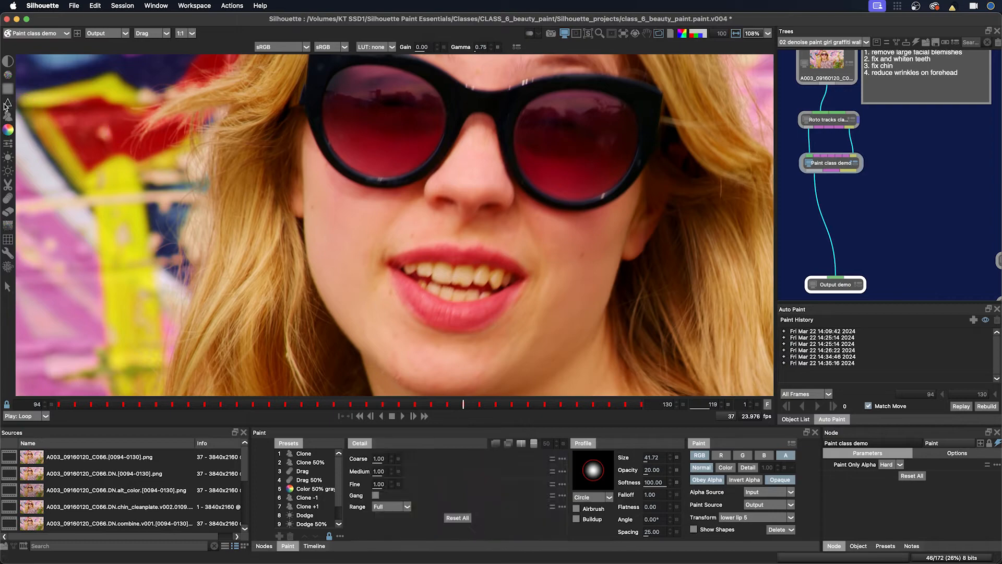
left_click_drag(296, 403, 284, 404)
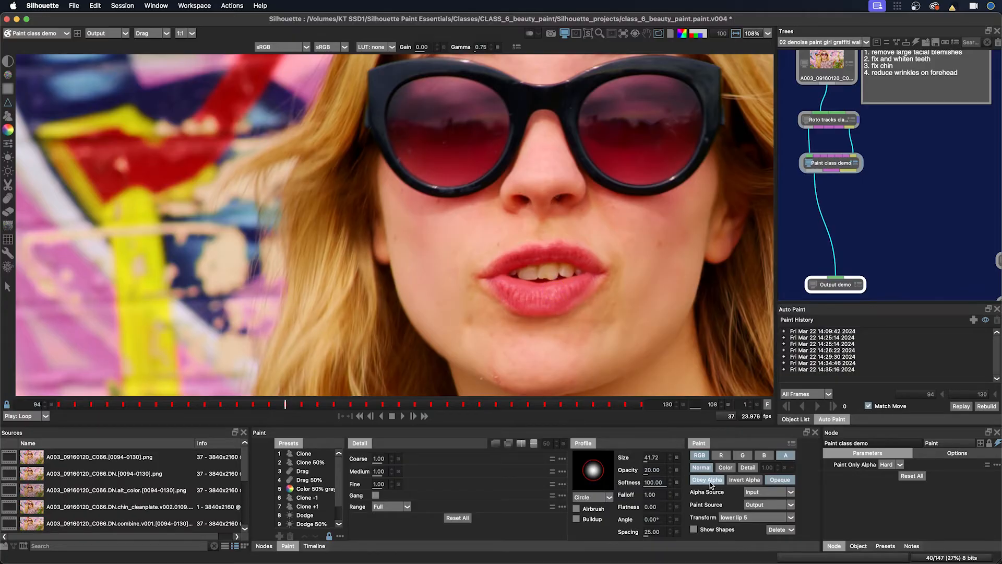
left_click_drag(574, 296, 602, 297)
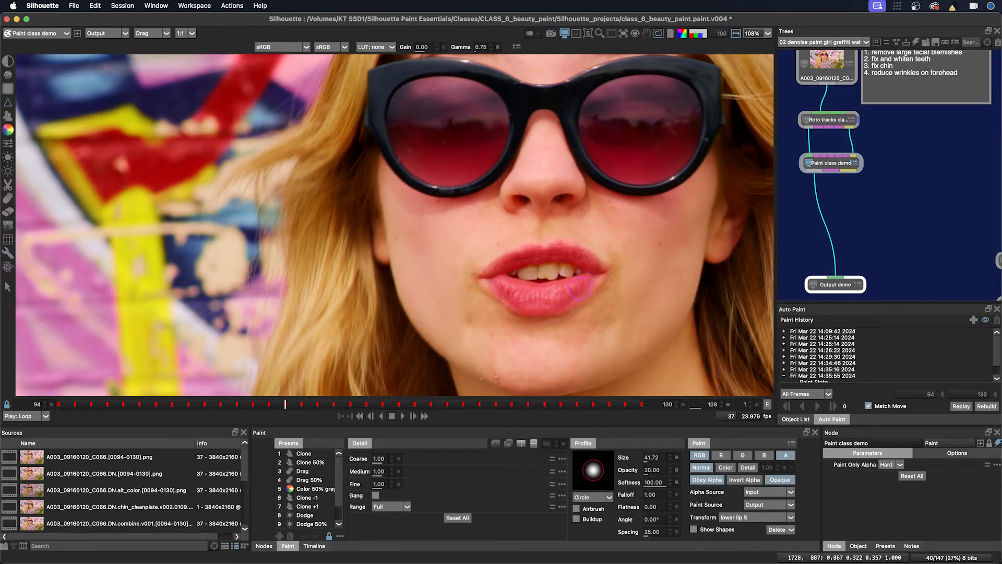
key("super+z")
Raise the Detail brush opacity to 100, try a stroke on the lower lip, and undo it
left_click(676, 471)
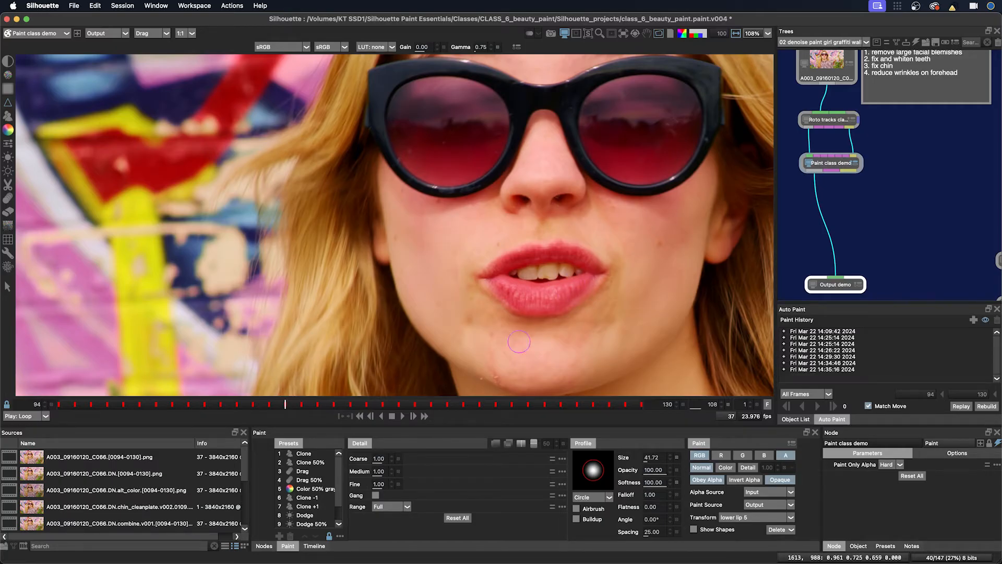
left_click_drag(546, 300, 540, 301)
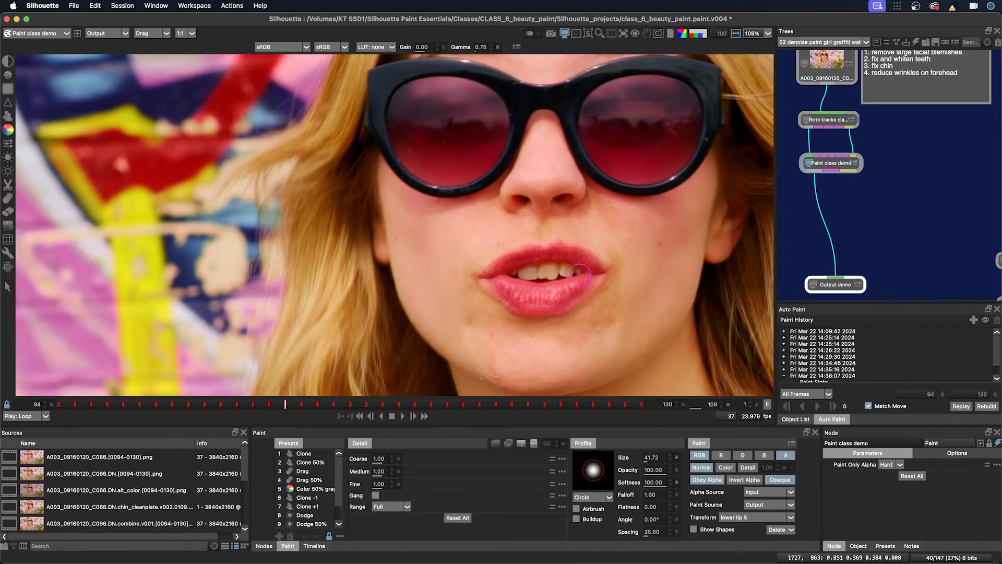
key("super+z")
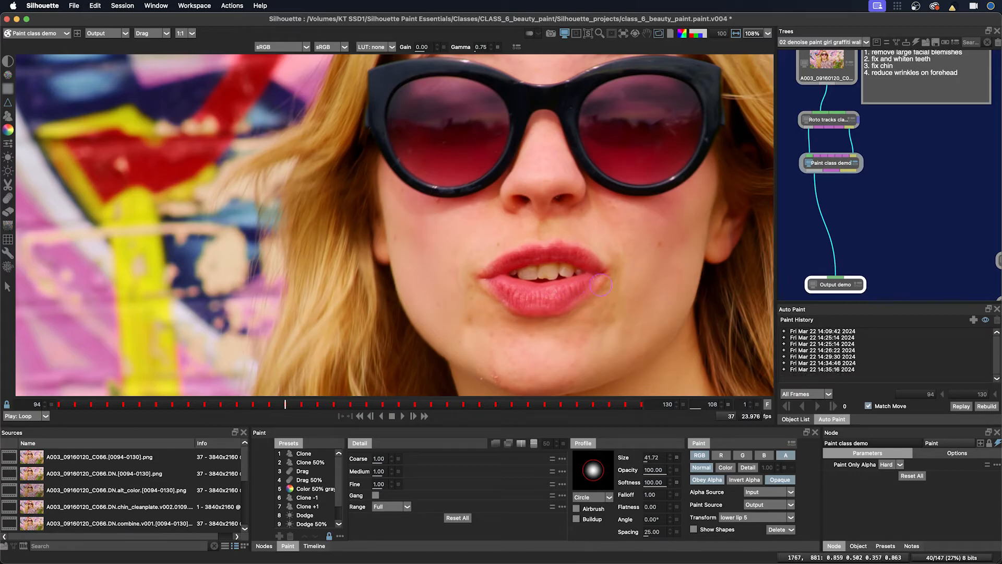
Set the Detail brush's Fine value to -3.00
left_click(378, 485)
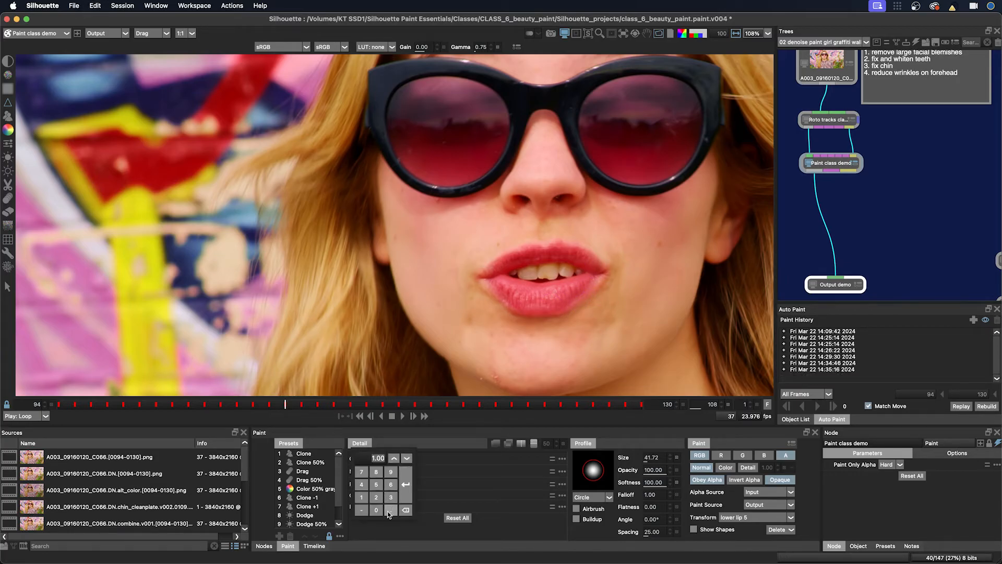
left_click(388, 510)
left_click(391, 498)
left_click(406, 484)
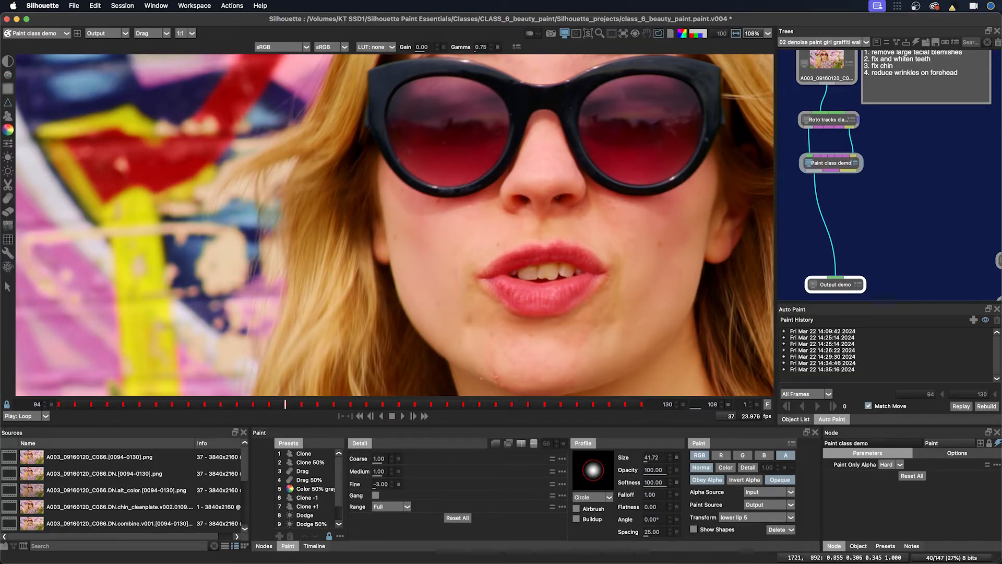
Try a Detail brush stroke on the lower lip with Fine at -3.00, and undo it
left_click(683, 344)
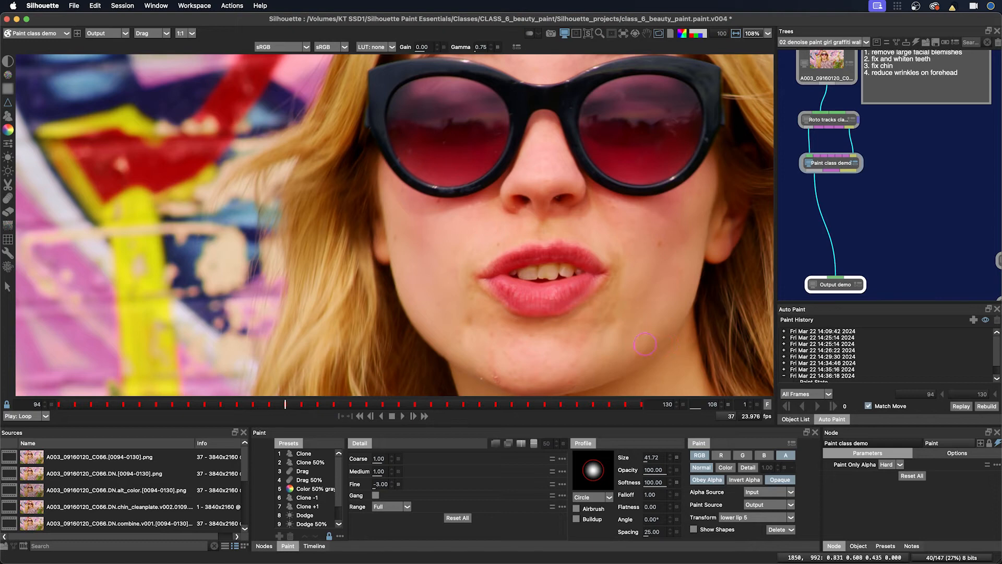
key("super+z")
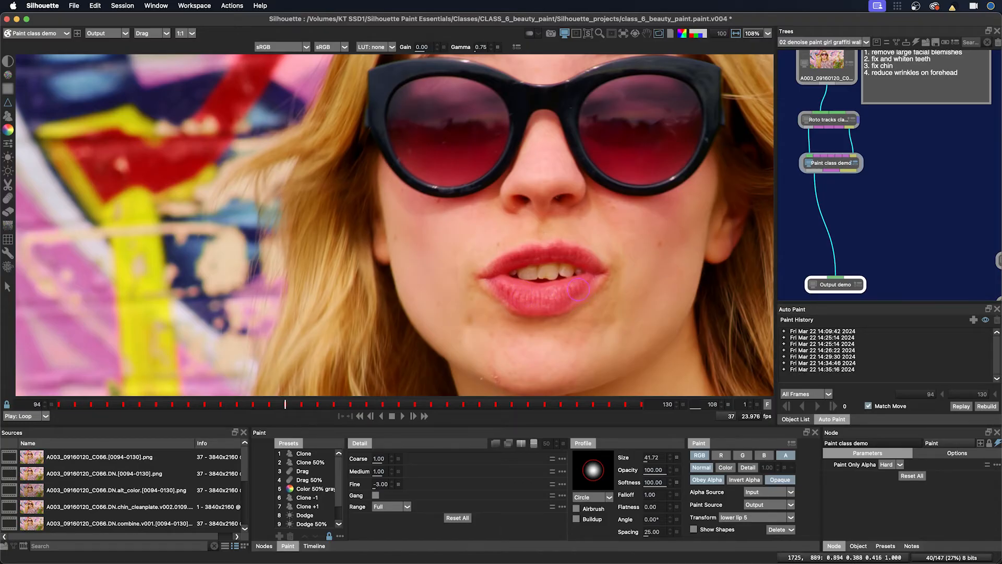
Find the Detail node and insert it between the Paint class demo and Output demo nodes
left_click_drag(885, 209, 866, 203)
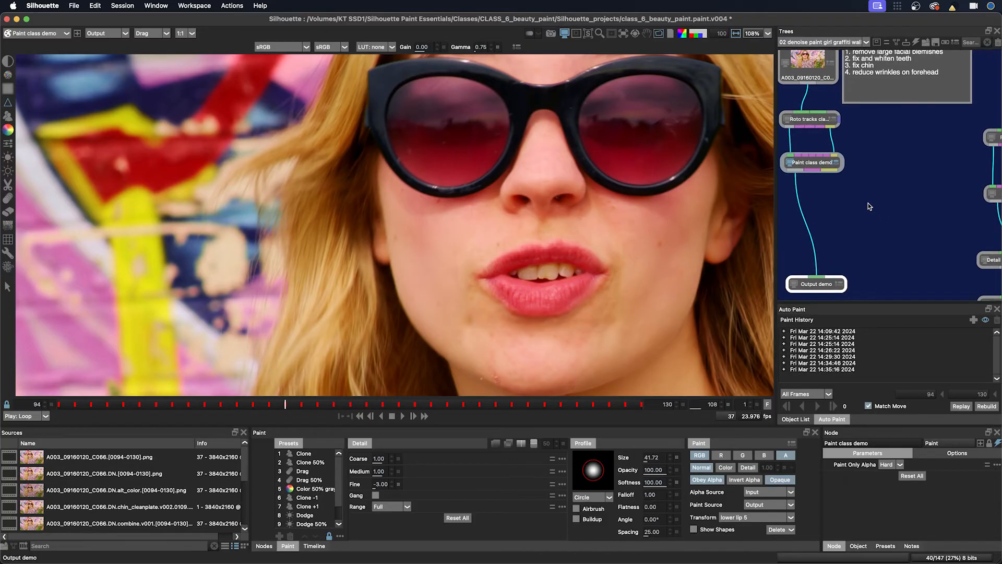
left_click(858, 202)
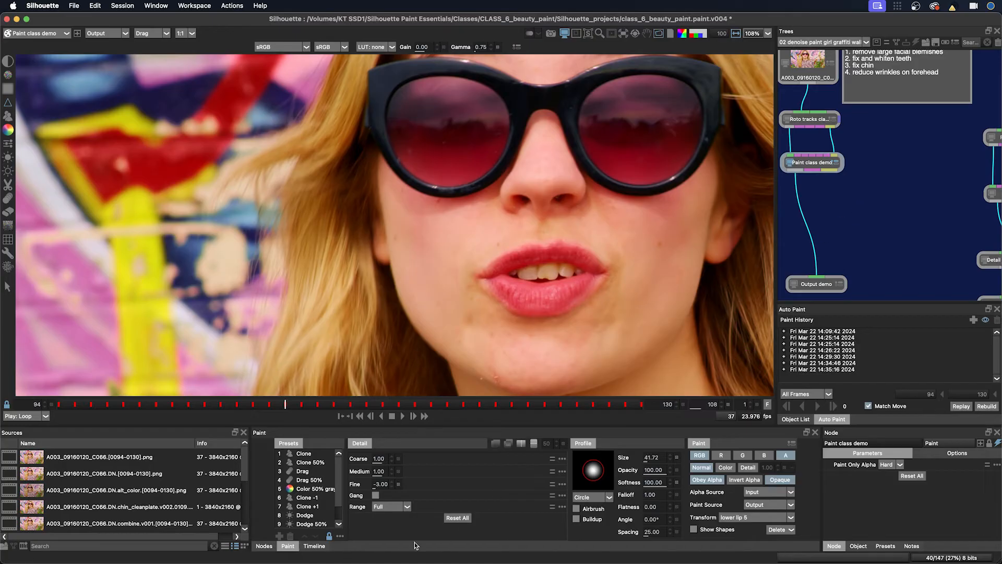
left_click(264, 546)
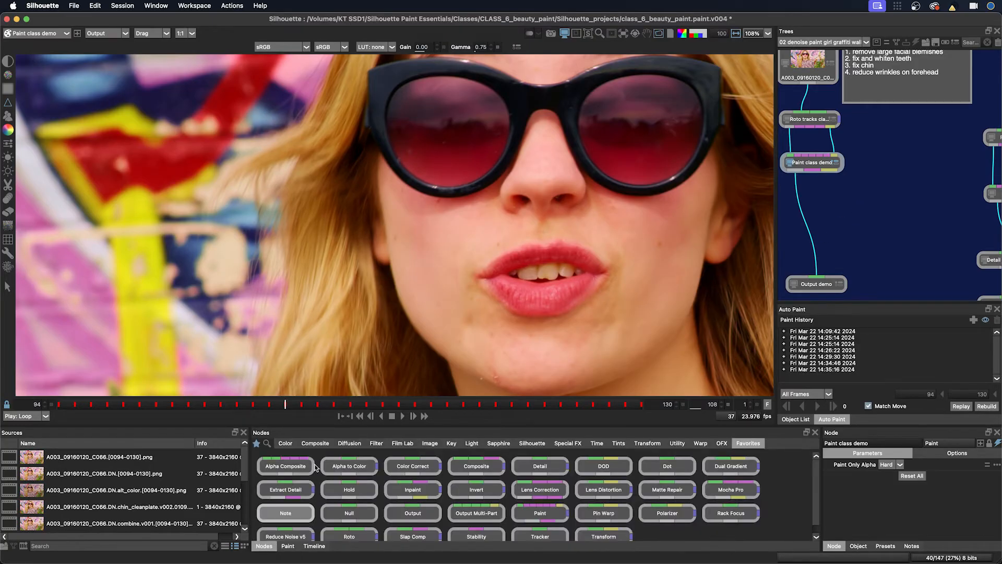
left_click(267, 444)
type("det")
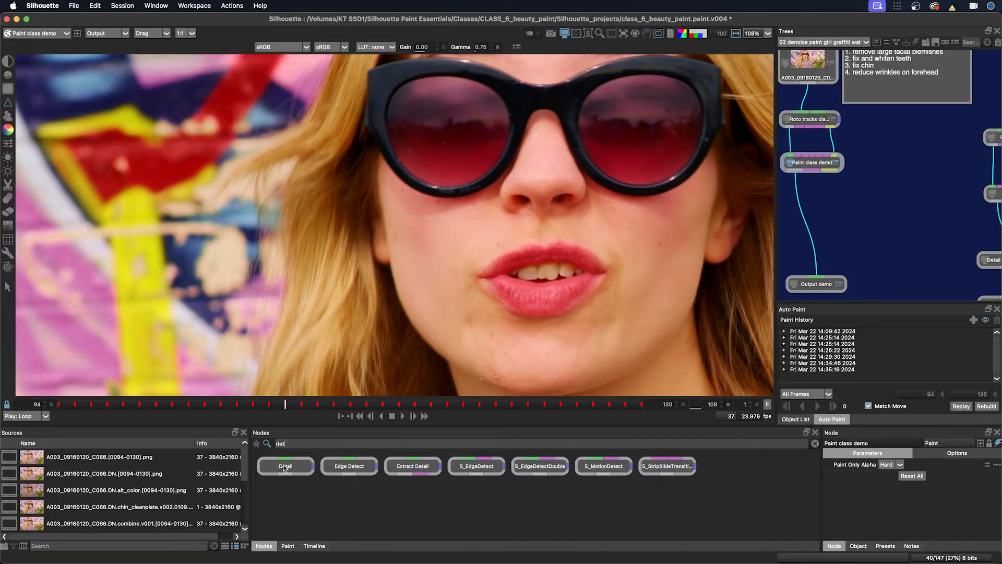
mouse_move(284, 468)
left_mouse_down()
mouse_move(730, 357)
mouse_move(864, 210)
mouse_move(804, 220)
left_mouse_up()
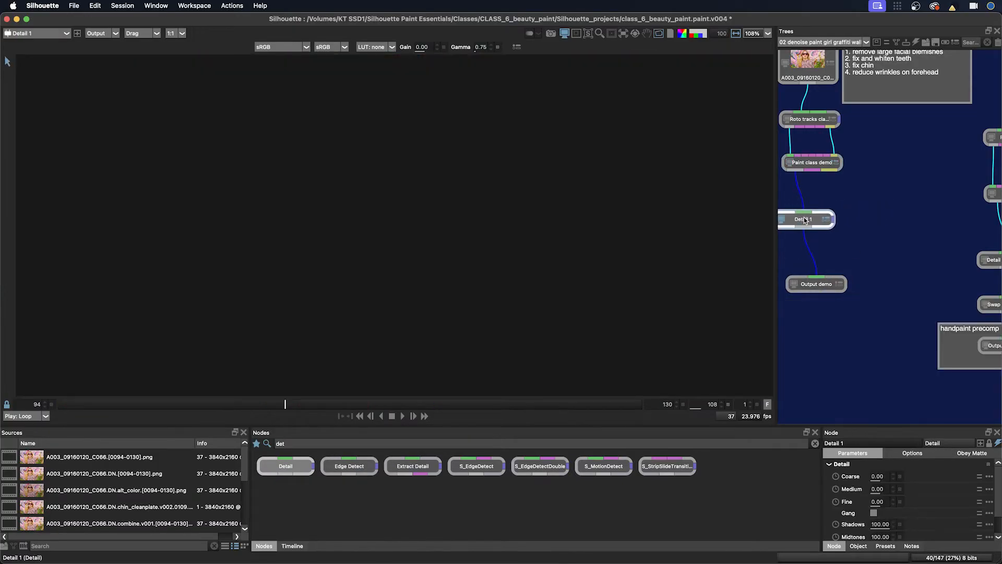
left_click_drag(872, 226, 892, 272)
left_click(903, 209)
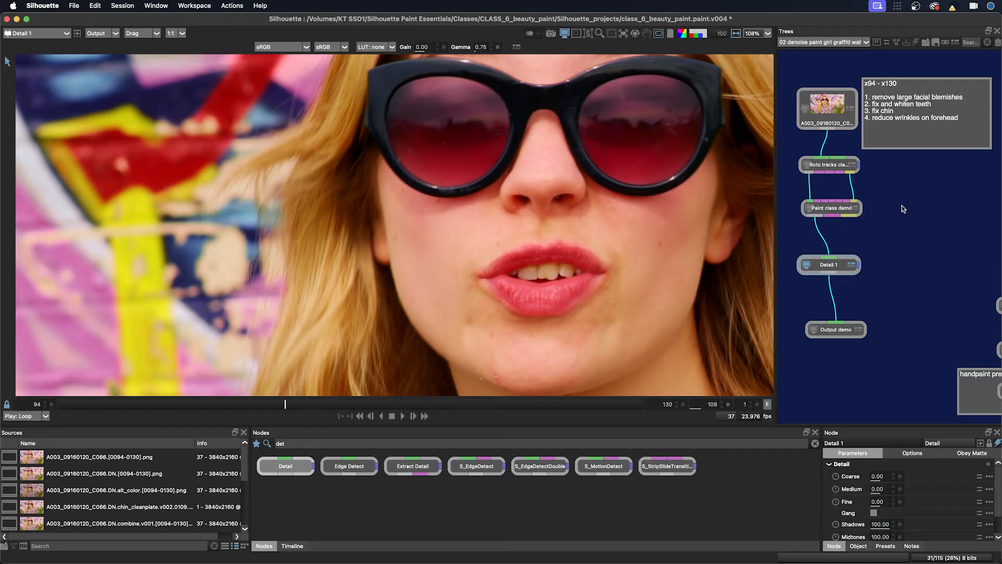
Add a Roto node to the tree and place it unconnected beside the Detail node
left_click_drag(896, 206, 871, 203)
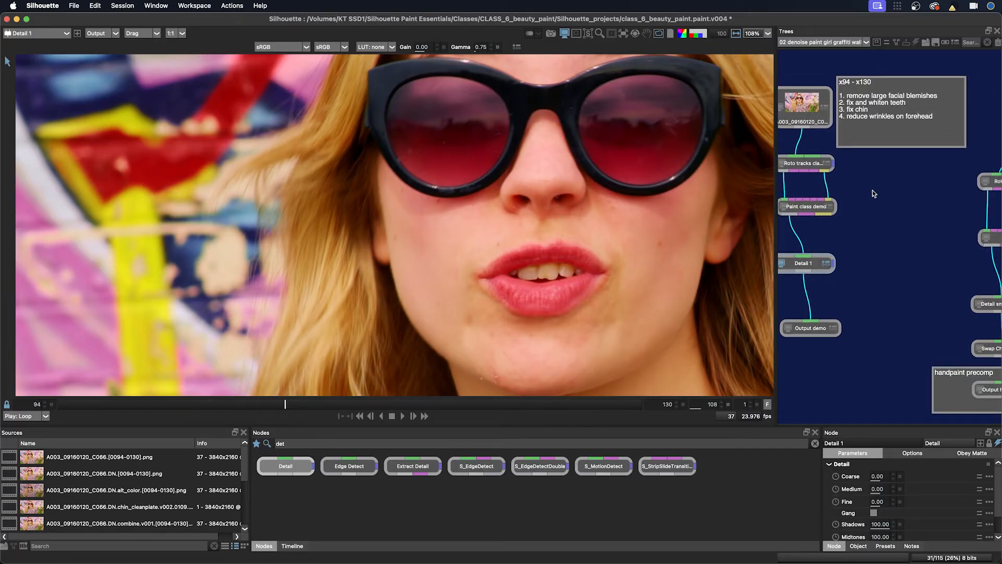
key("Tab")
type("roto")
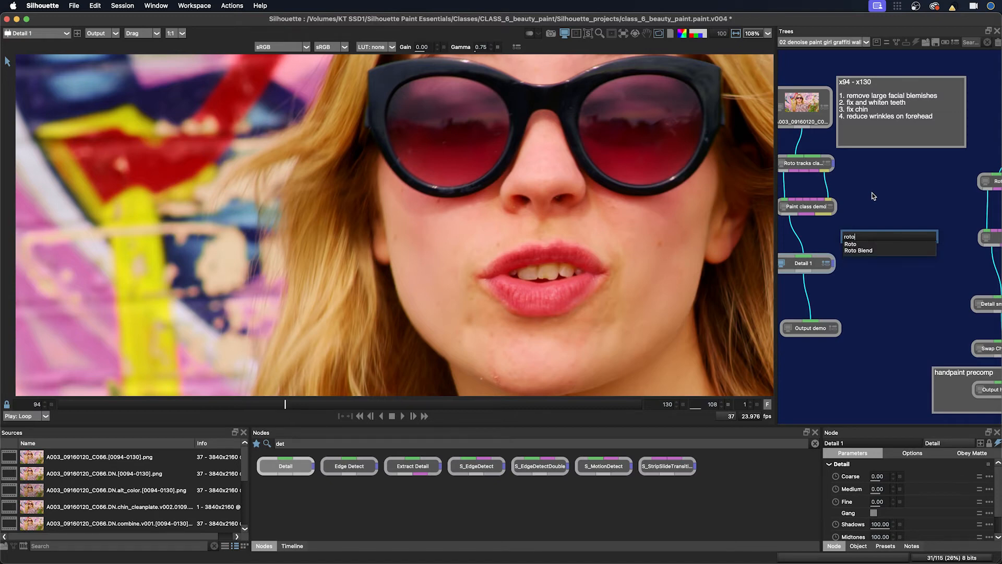
key("Return")
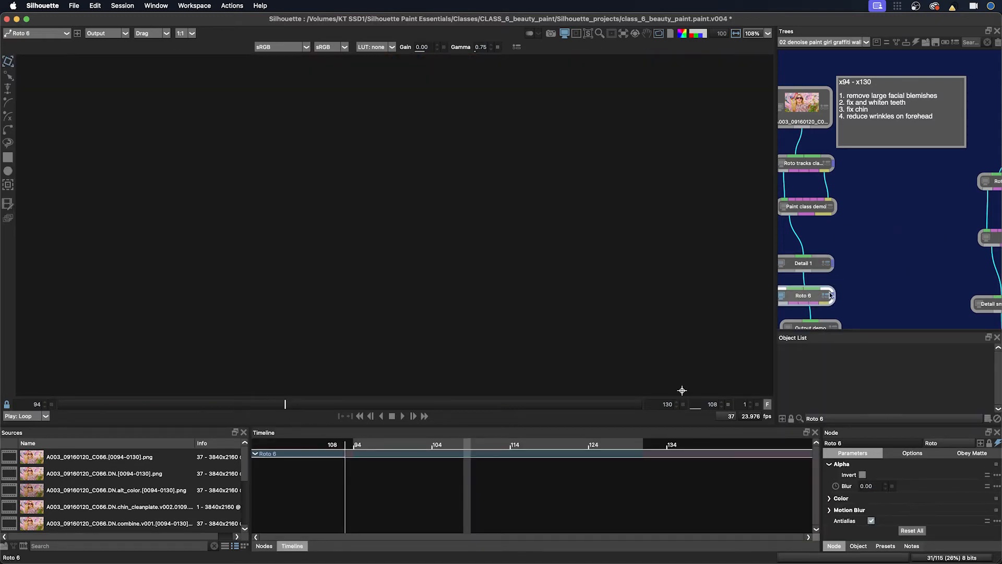
left_click_drag(820, 293, 903, 221)
Copy the upper lip 4 and lower lip 5 layers from the Roto tracks class demo node into the new Roto node
left_click(797, 164)
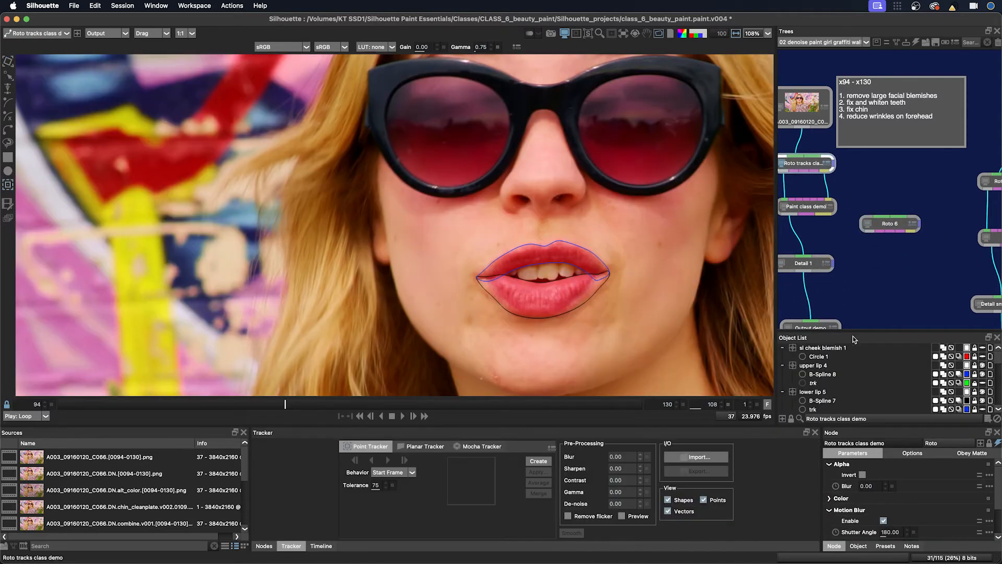
left_click_drag(853, 336, 853, 311)
left_click(813, 340)
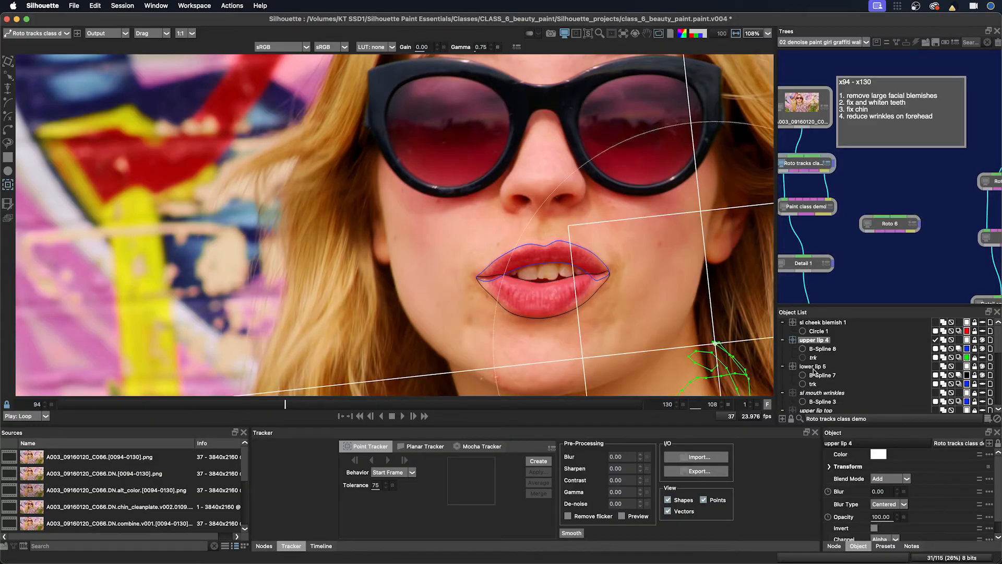
left_click(812, 367, "shift")
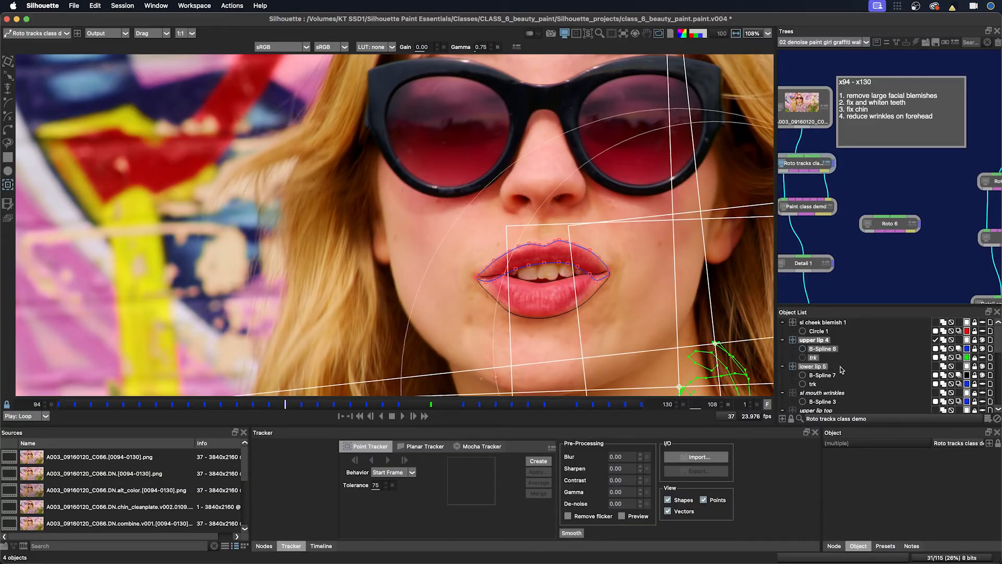
left_click(887, 224)
key("super+v")
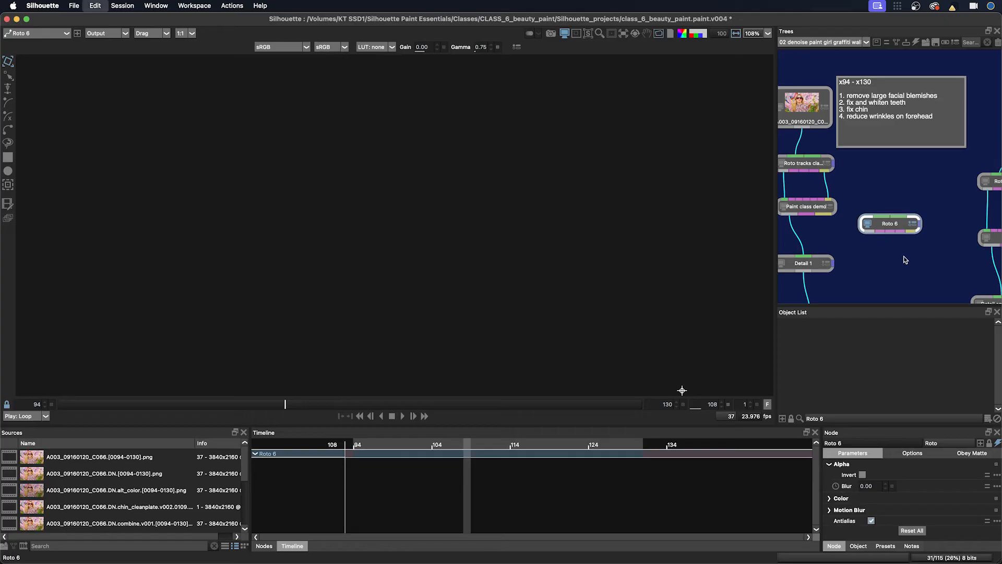
Connect the new Roto node to the Detail node's matte input and check the Detail node's Obey Matte settings
left_click_drag(888, 220, 899, 229)
left_click_drag(833, 263, 882, 243)
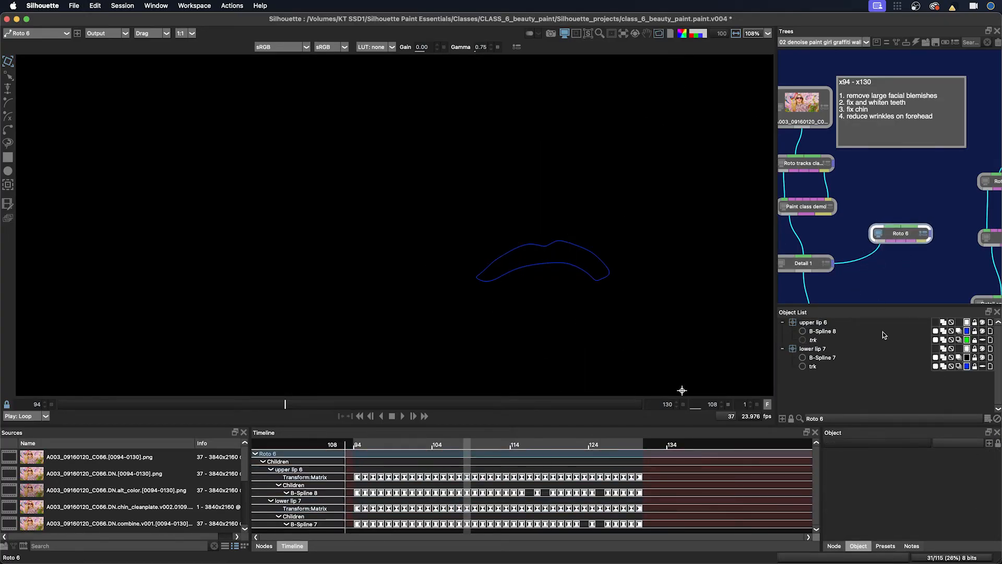
left_click(804, 267)
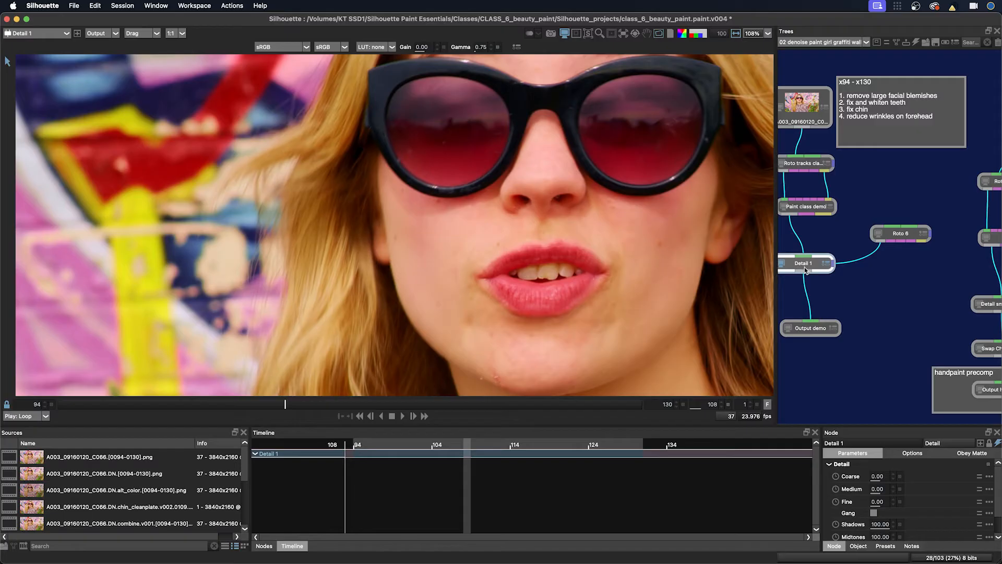
left_click(966, 453)
left_click(861, 463)
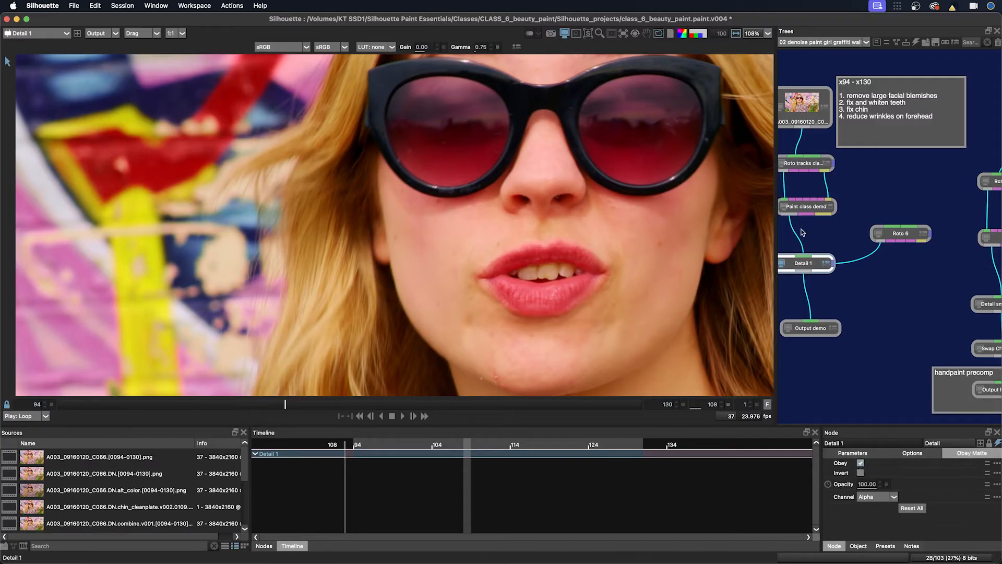
left_click_drag(889, 283, 943, 281)
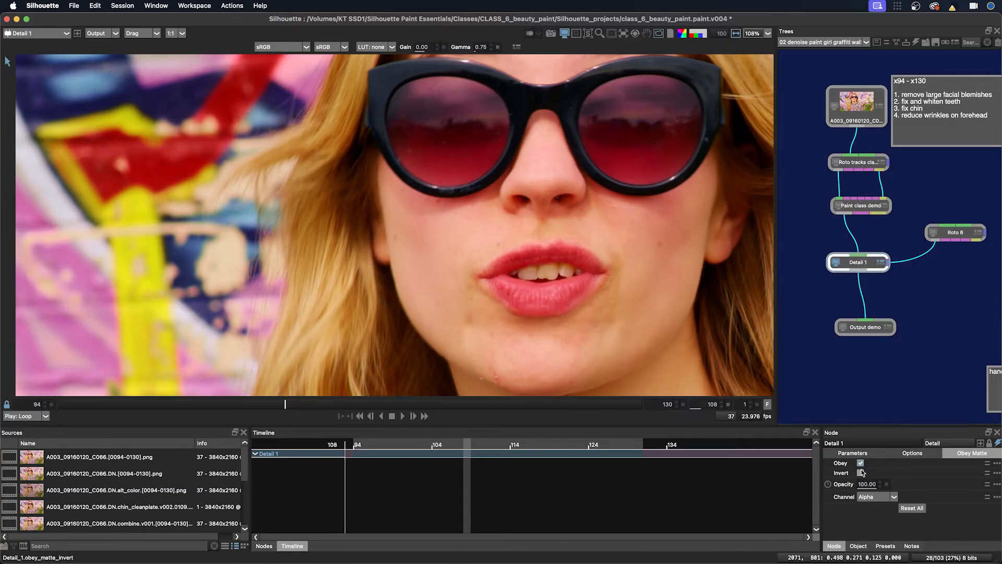
Try exaggerating the lip texture with the Detail node's Fine at 5.00, and set Fine to -2.00
left_click(853, 453)
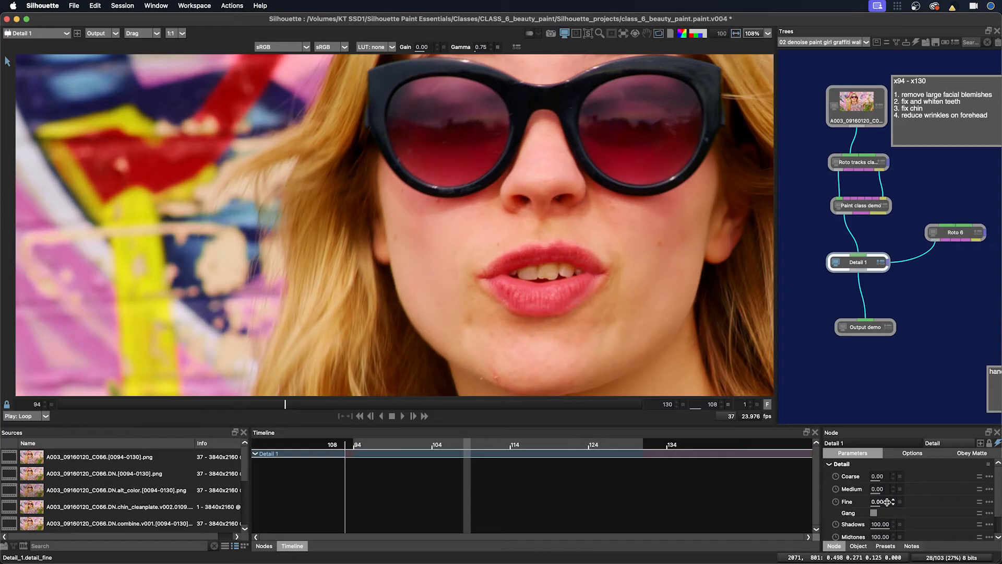
left_click_drag(880, 502, 844, 501)
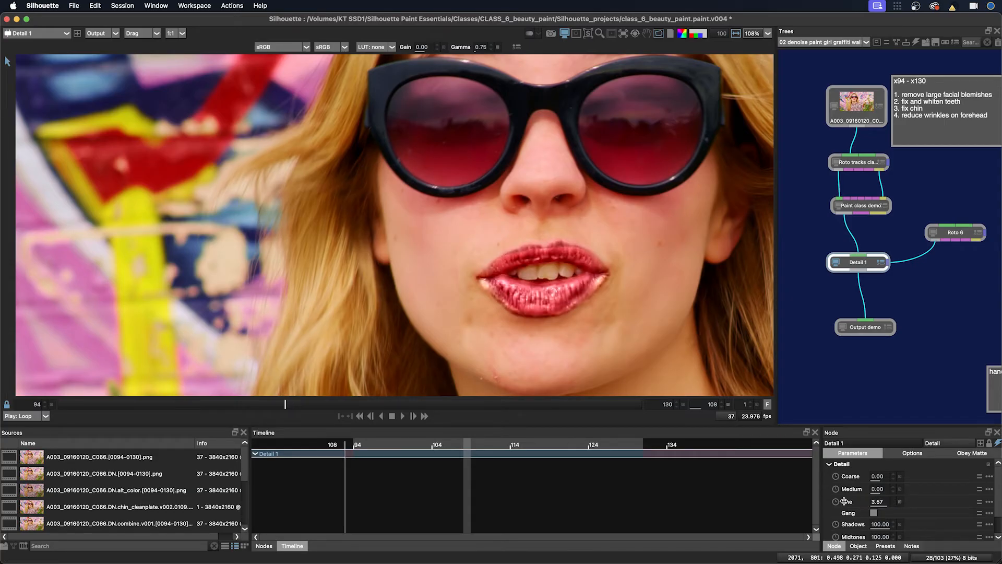
left_click(882, 508)
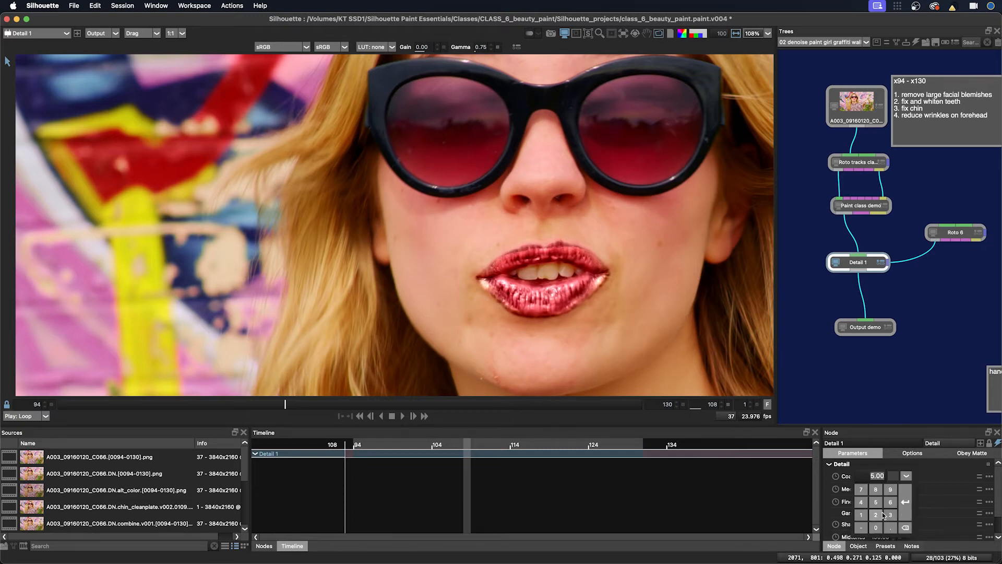
left_click(862, 527)
left_click(877, 515)
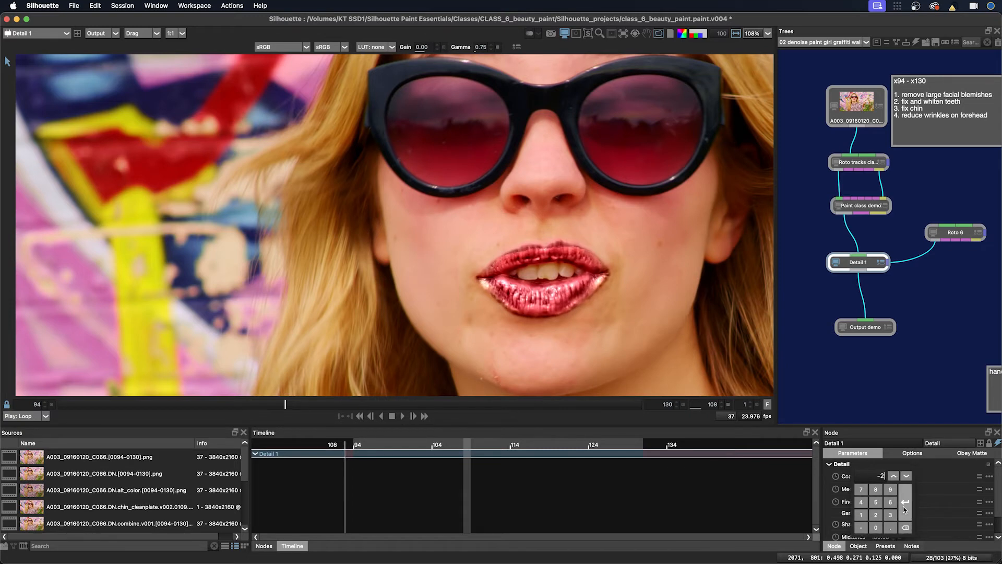
left_click(905, 502)
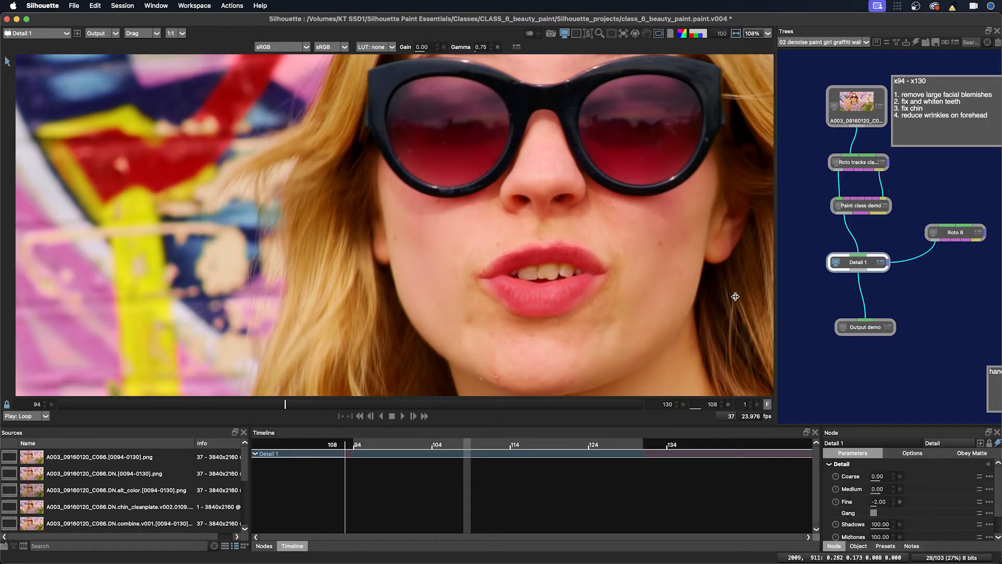
Compare the lips before and after the Detail node, and inspect the lip shapes in the connected Roto node
left_click(862, 207)
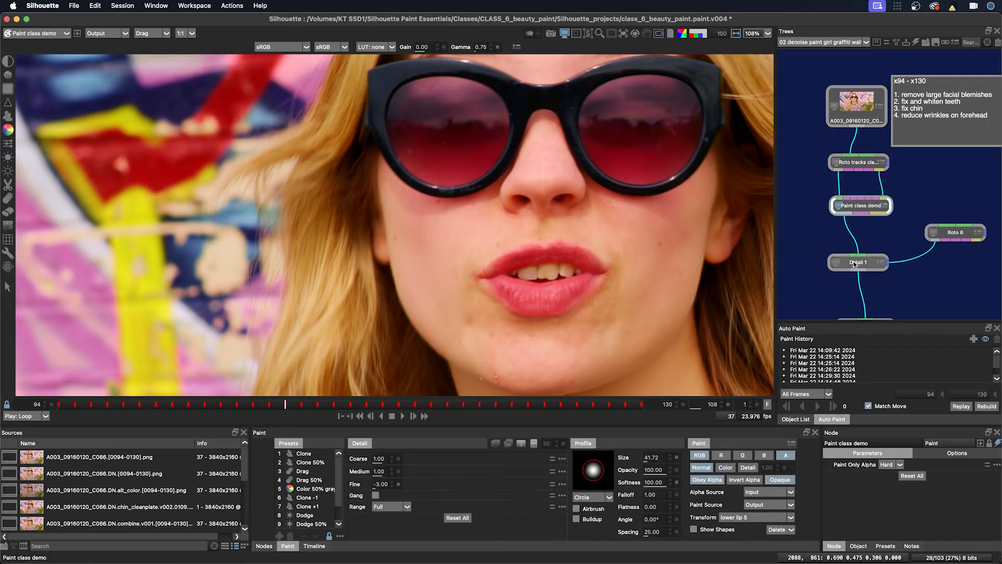
left_click(856, 263)
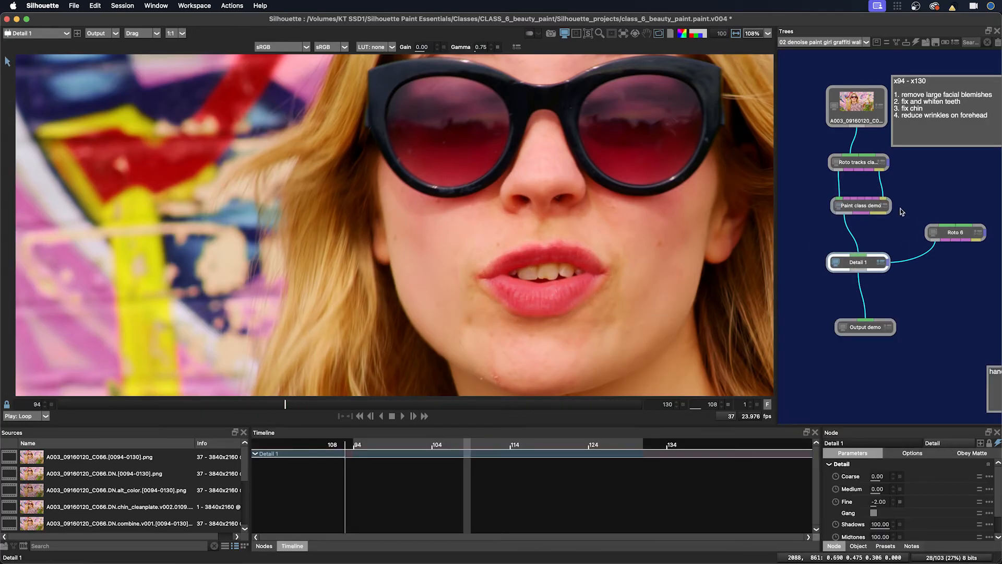
left_click(960, 234)
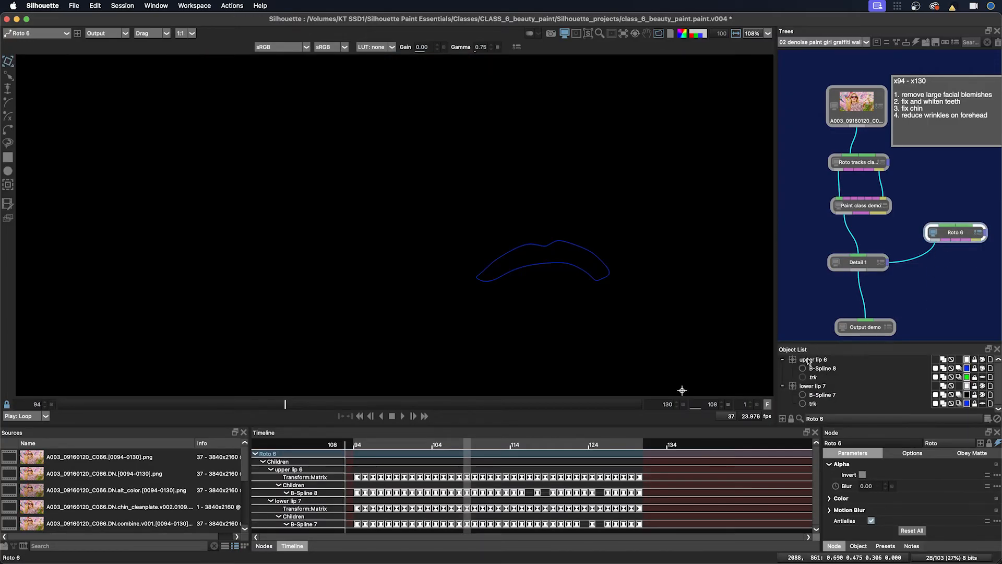
Set the Detail node's Fine value to -1.50
left_click(859, 264)
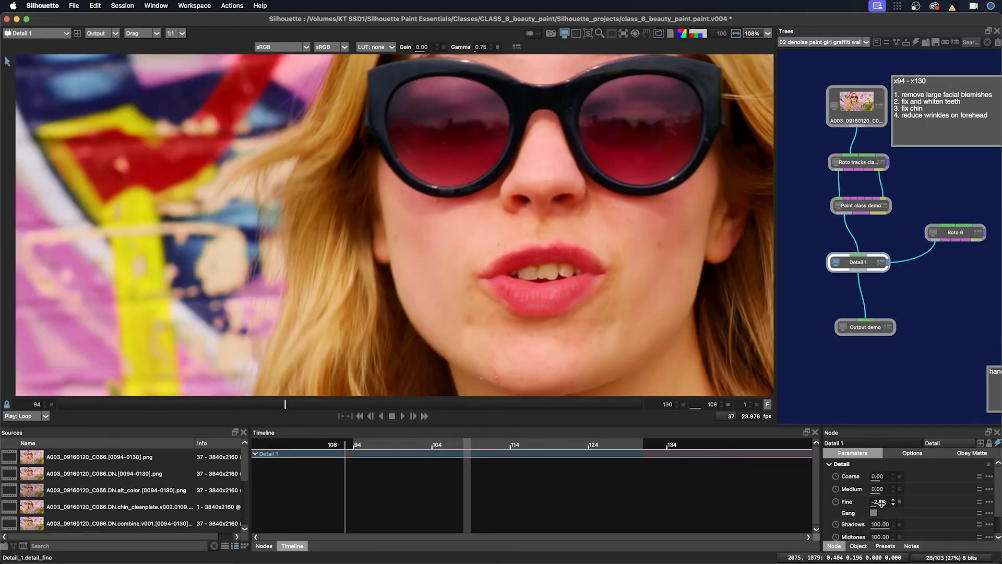
left_click(878, 476)
left_click(861, 527)
left_click(862, 514)
left_click(891, 527)
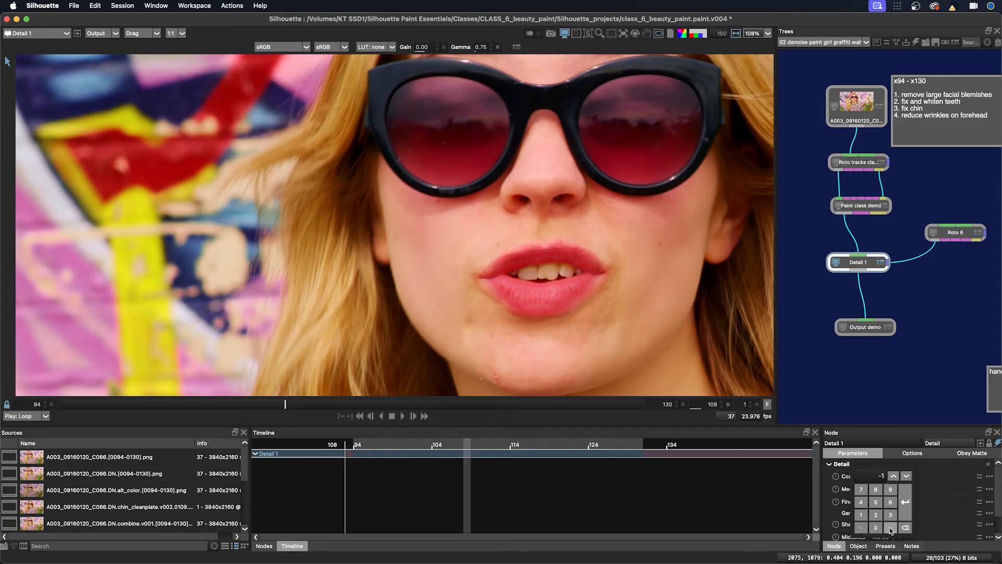
left_click(876, 501)
left_click(902, 513)
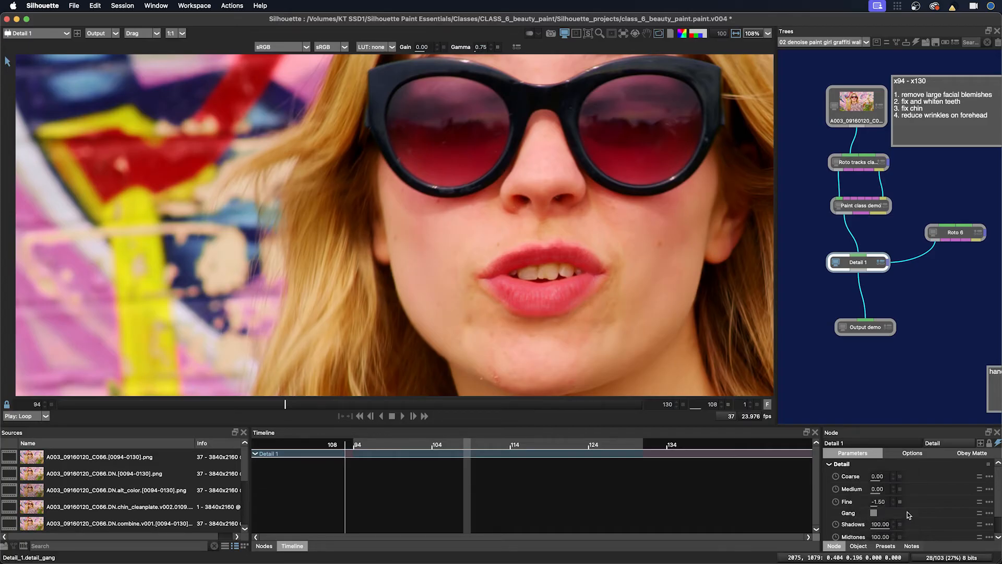
Scrub to frame 124 and compare the lips in the Paint class demo output with the Detail node's result
mouse_move(245, 404)
left_mouse_down()
mouse_move(207, 406)
mouse_move(545, 415)
left_mouse_up()
left_click(859, 206)
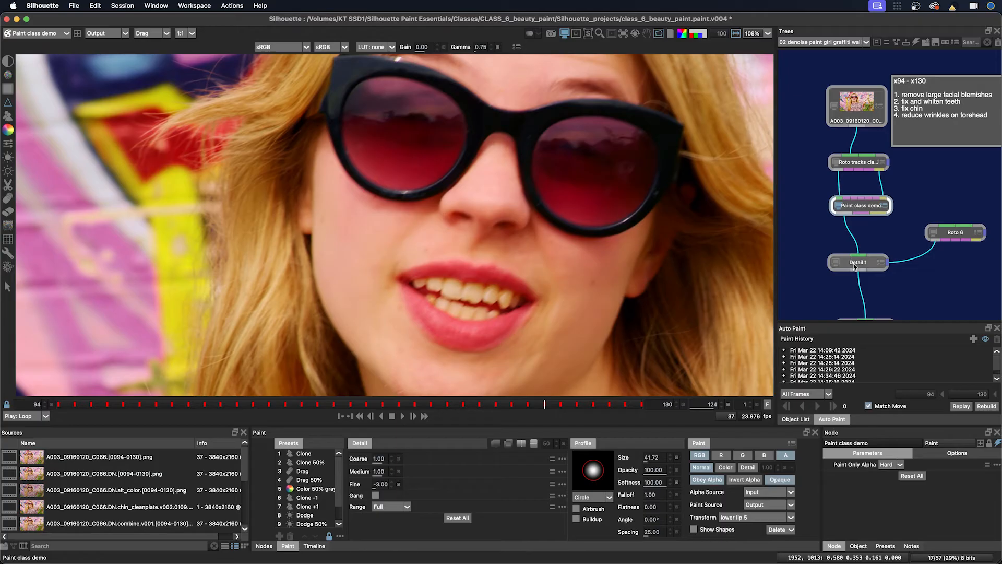
left_click(858, 263)
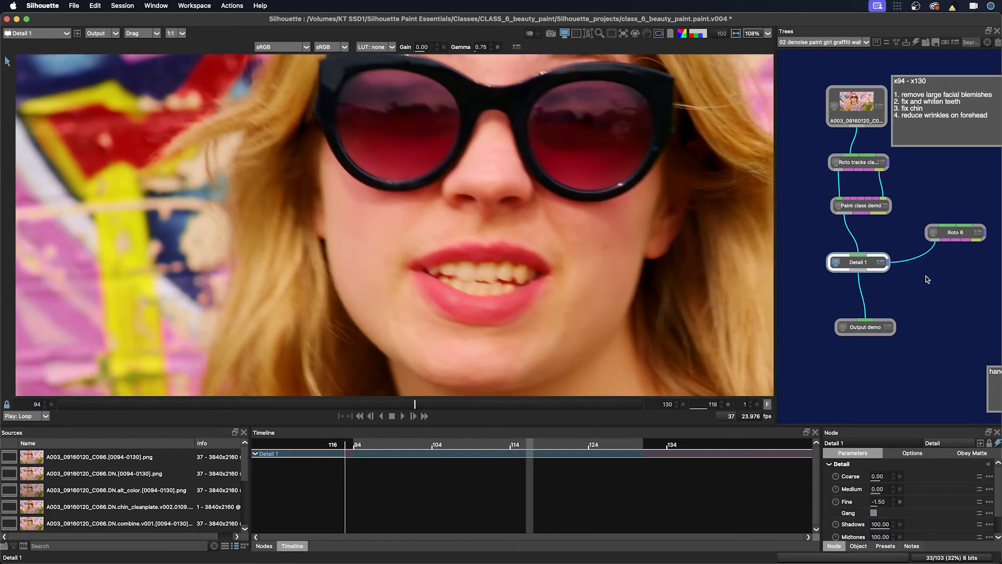
View the Output handpaint node in the finished tree and examine the full face retouch across the frames
mouse_move(927, 277)
left_mouse_down()
mouse_move(891, 293)
mouse_move(796, 267)
left_mouse_up()
scroll(796, 267, "down", 3)
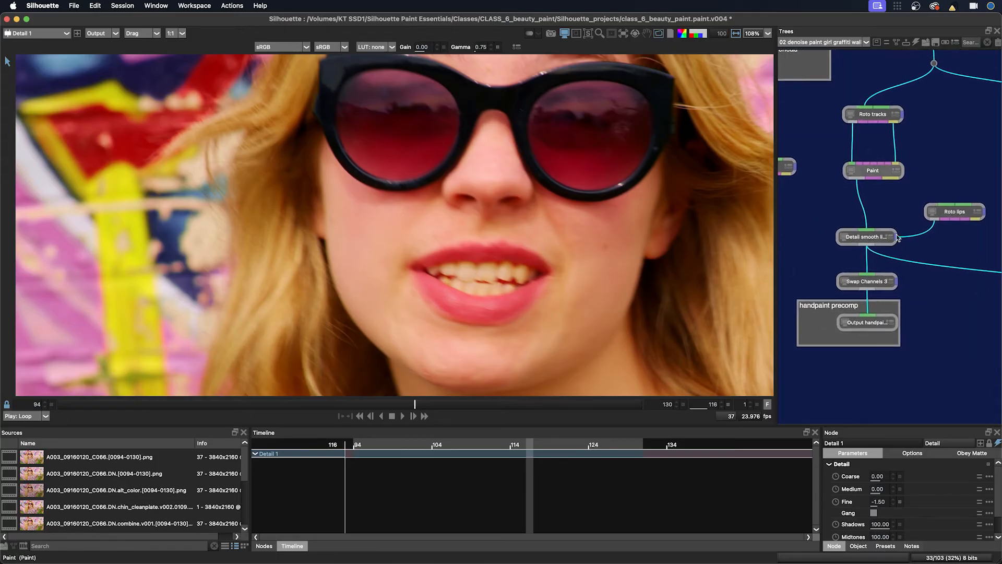
left_click(870, 324)
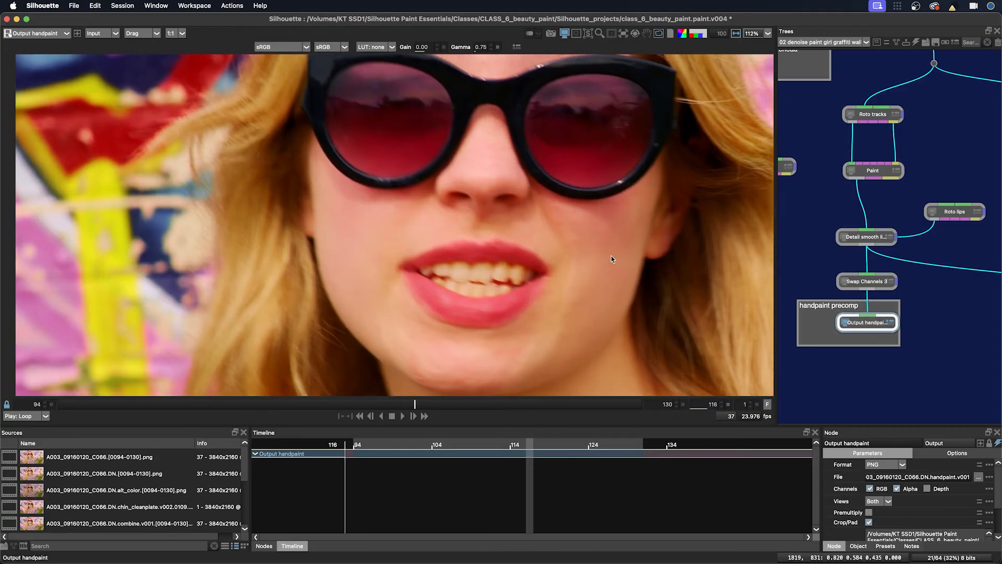
scroll(612, 255, "down", 3)
left_click_drag(820, 229, 856, 232)
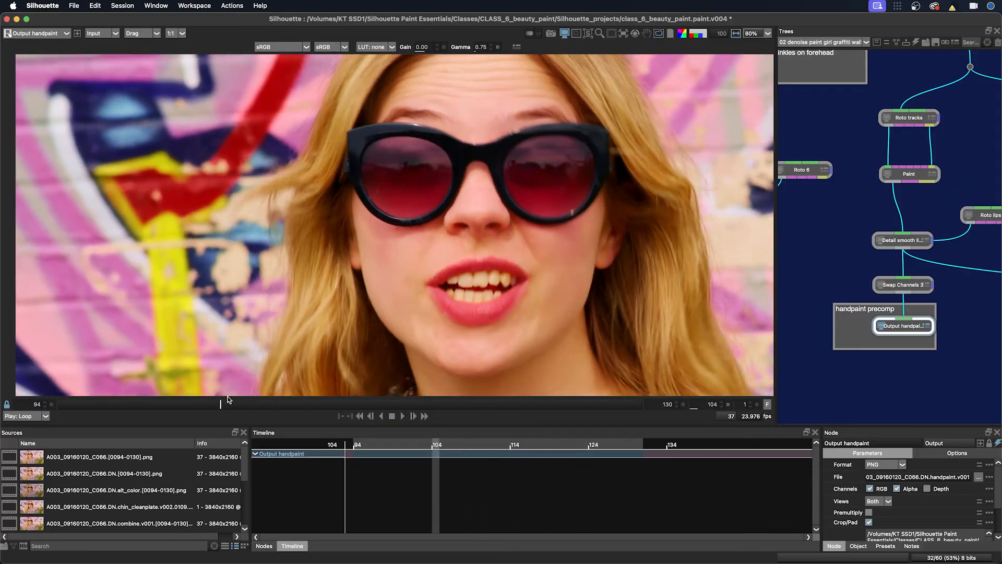
Stop playback and compare the original DN plate with the Output handpaint node, scrubbing the output to frame 115
key("space")
scroll(845, 236, "up", 10)
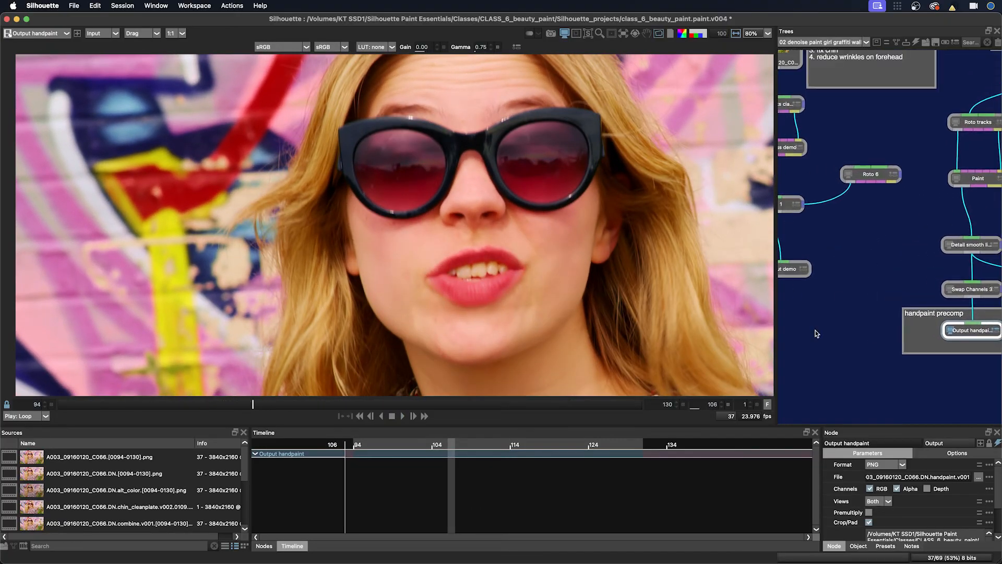
left_click(927, 160)
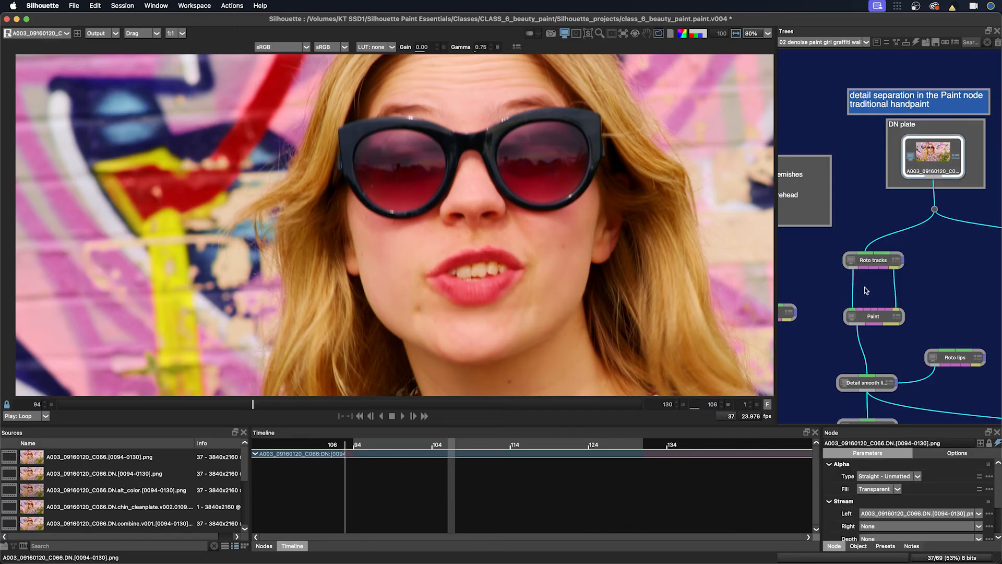
scroll(887, 235, "down", 10)
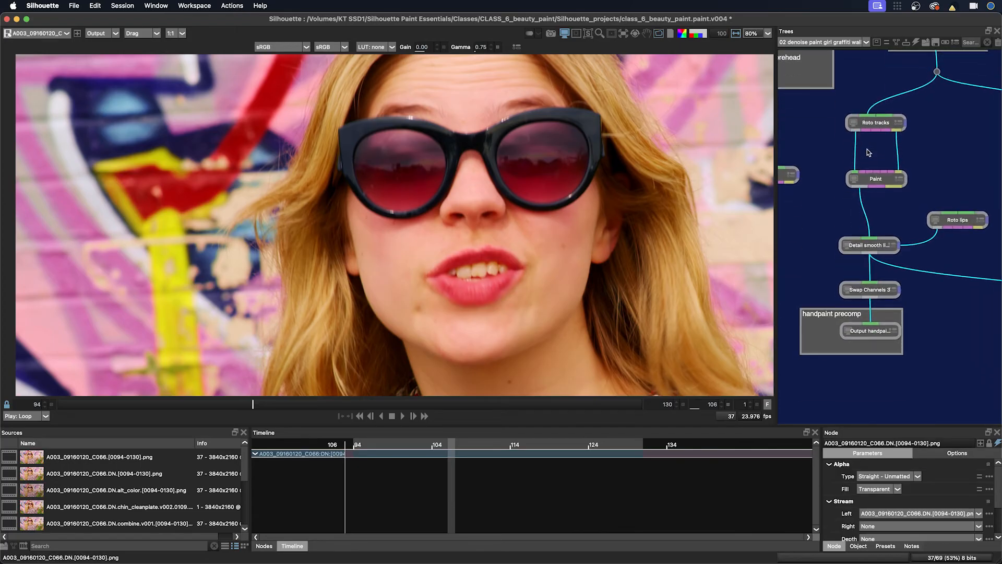
left_click(860, 335)
left_click_drag(424, 407, 401, 405)
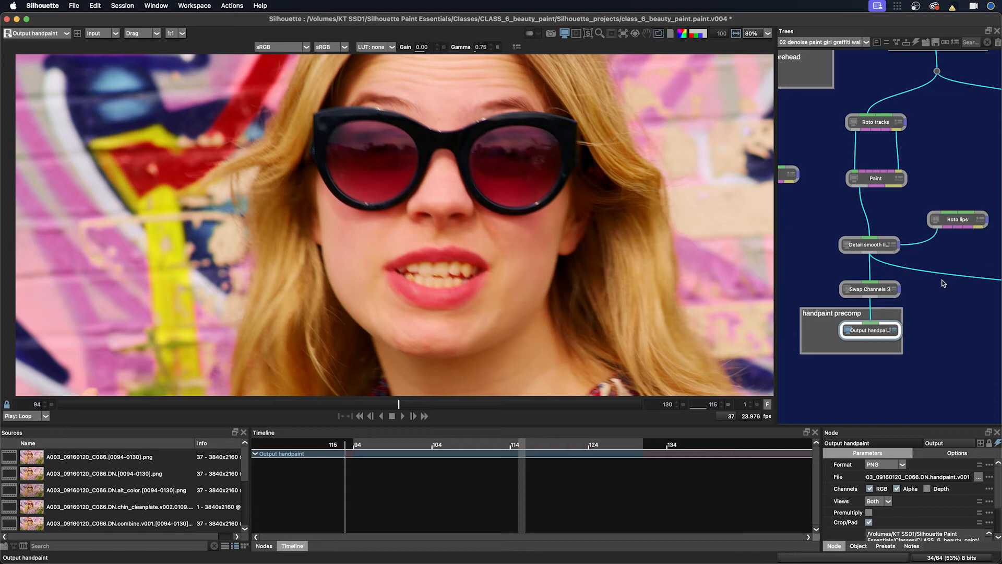
View the Alpha Threshold 2 node and toggle its alpha overlay to examine the painted areas around the mouth
scroll(945, 315, "right", 10)
scroll(914, 315, "left", 8)
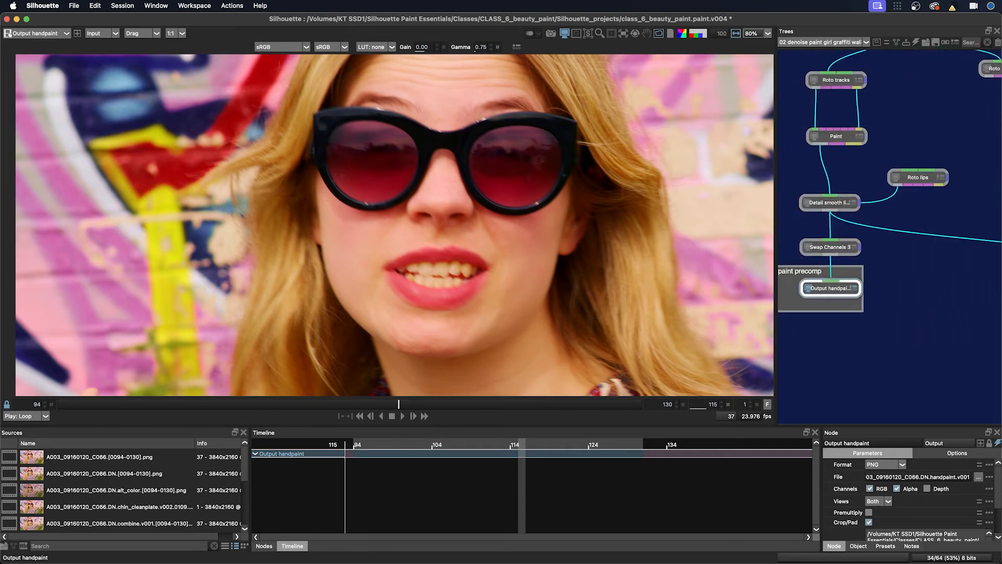
scroll(944, 329, "down", 5)
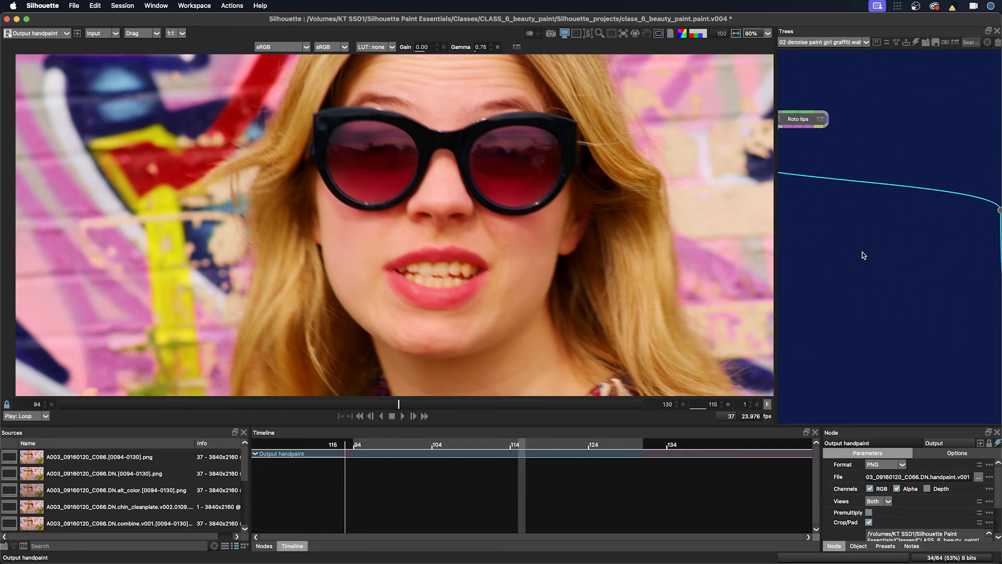
scroll(922, 231, "down", 10)
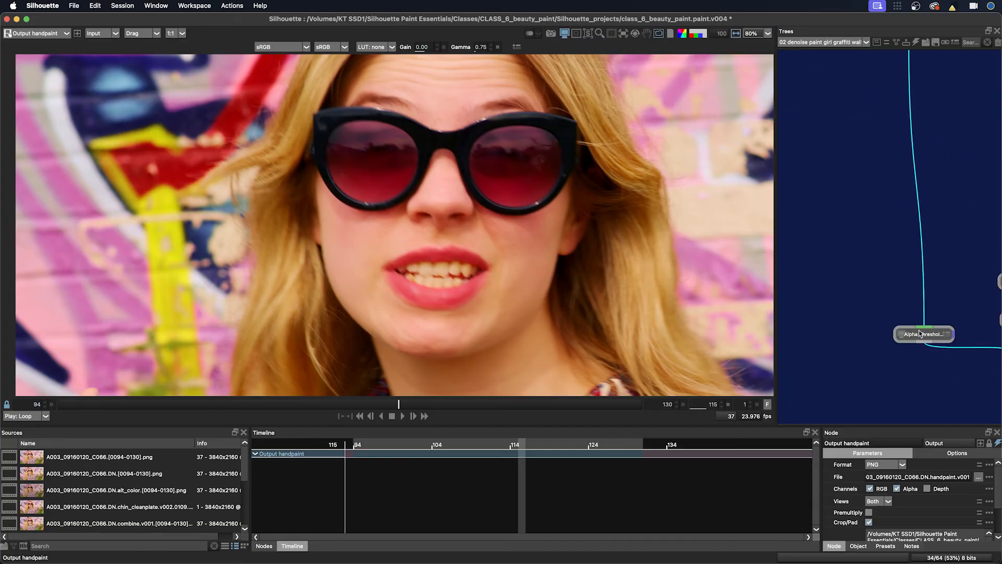
left_click(924, 334)
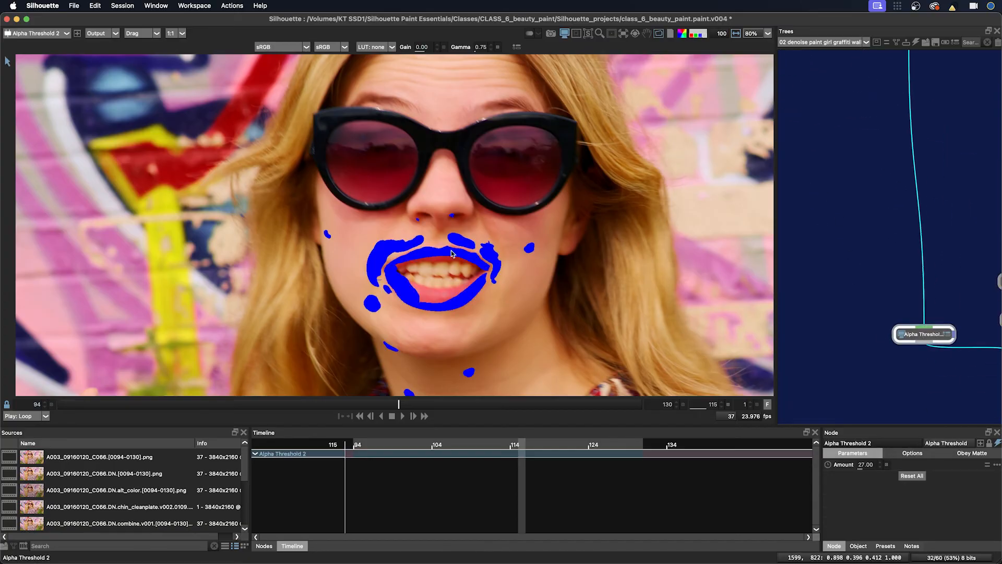
key("a")
key("a")
key("a")
key("a")
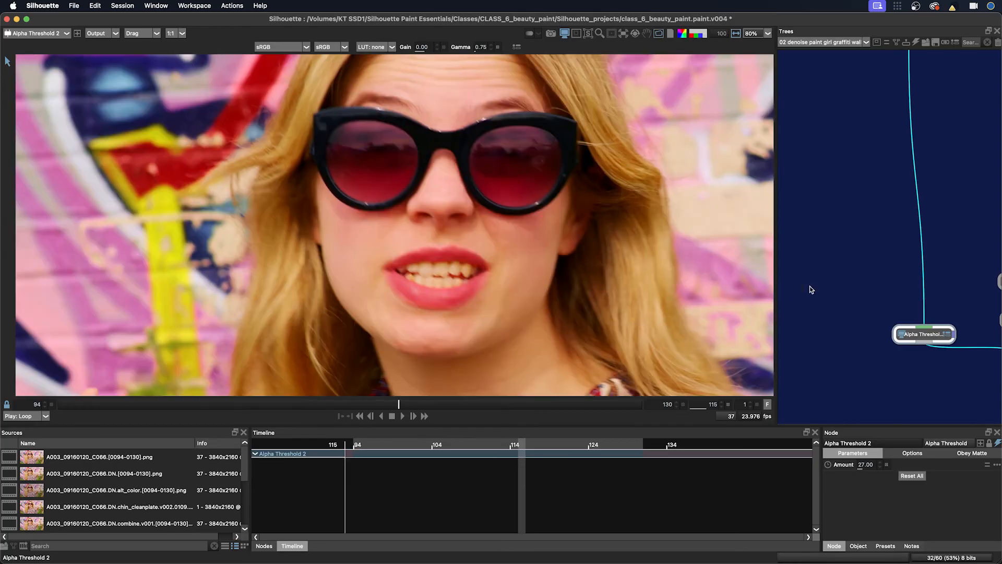
Store a snapshot of the Output handpaint result at frame 94 and view the DN plate against it in split comparison
left_click_drag(811, 289, 1000, 401)
left_click_drag(860, 169, 825, 257)
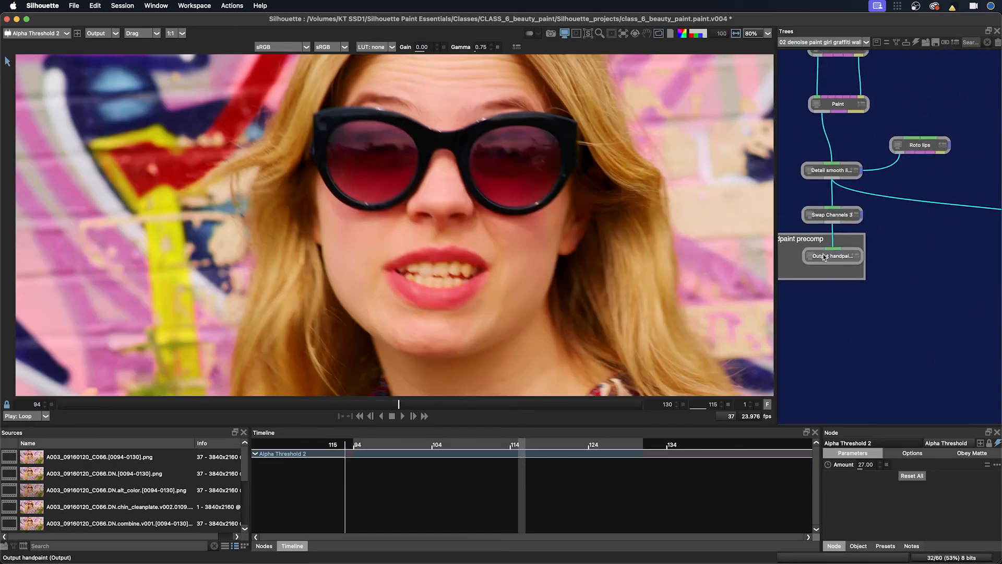
left_click(826, 261)
left_click_drag(853, 309, 895, 388)
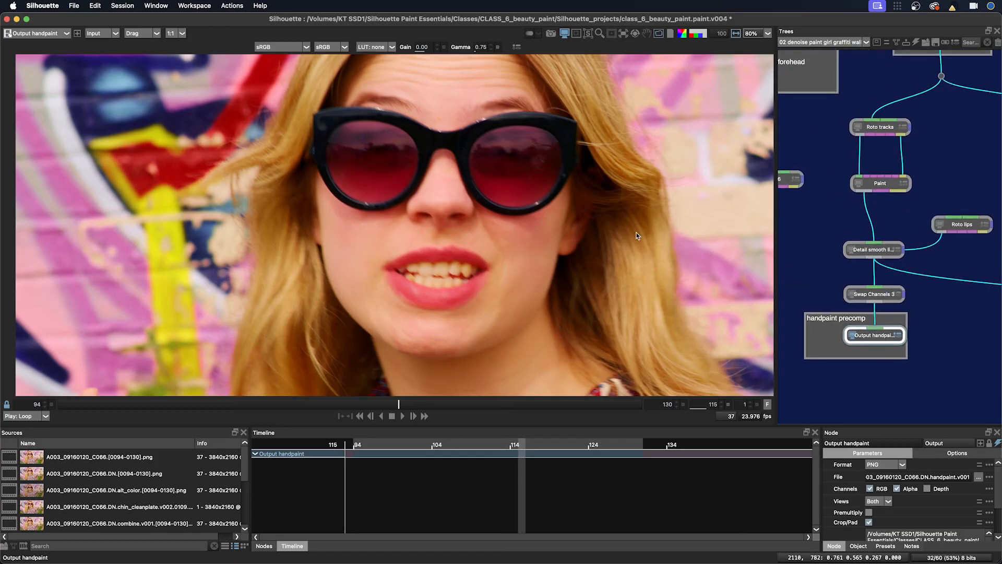
left_click_drag(399, 404, 61, 361)
left_click(551, 34)
left_click_drag(927, 58, 908, 108)
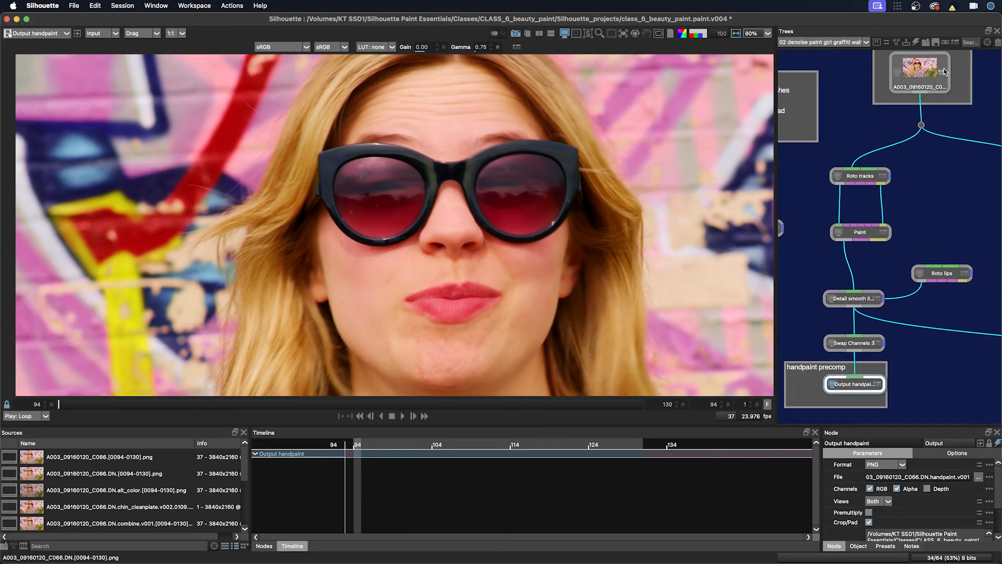
double_click(920, 74)
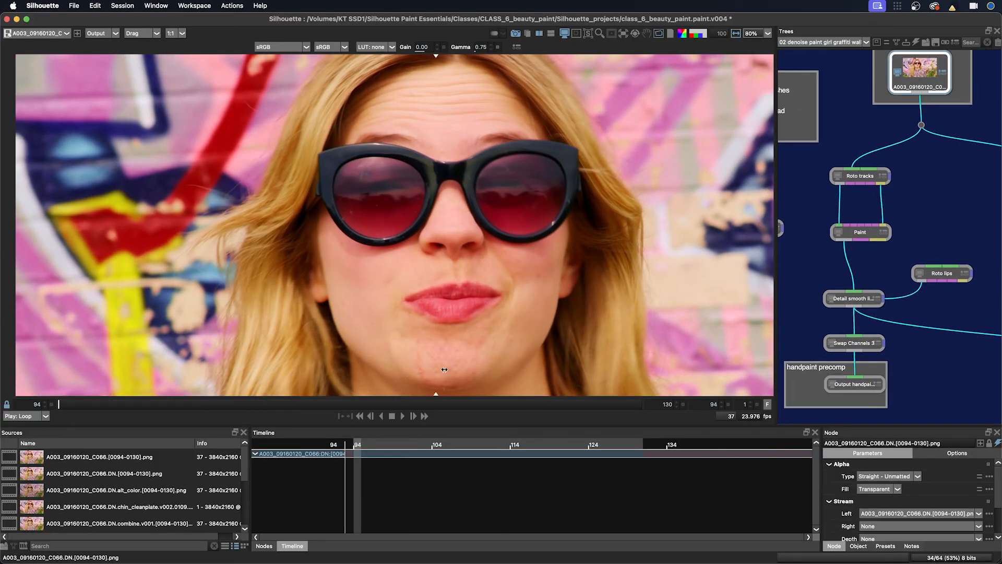
Wipe the comparison split back and forth across the face and neck to compare the DN plate with the handpaint snapshot
left_click_drag(357, 370, 401, 349)
left_click_drag(303, 346, 281, 305)
left_click_drag(355, 301, 445, 245)
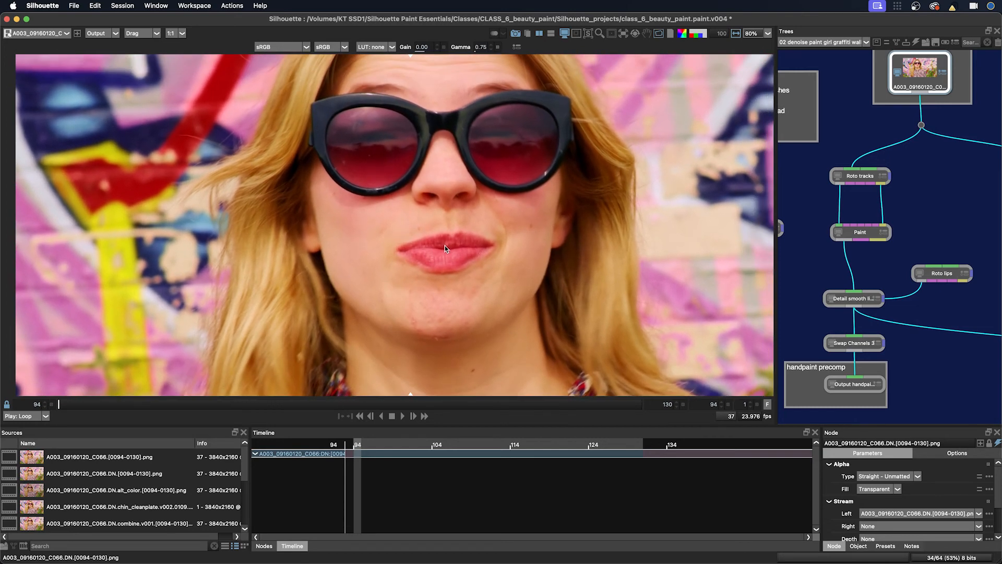
scroll(499, 275, "down", 1)
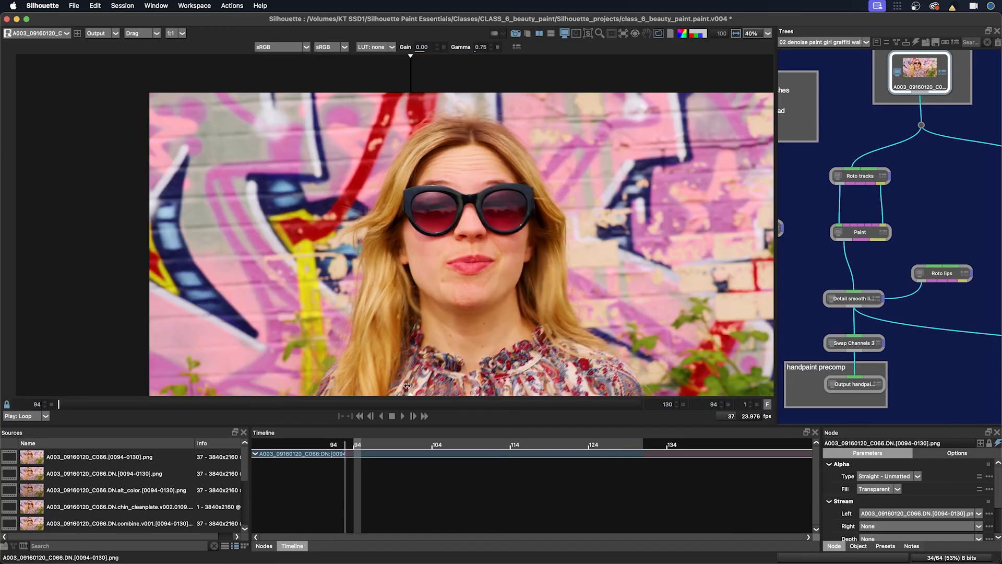
left_click_drag(407, 386, 566, 355)
left_click_drag(470, 359, 455, 347)
scroll(496, 325, "up", 1)
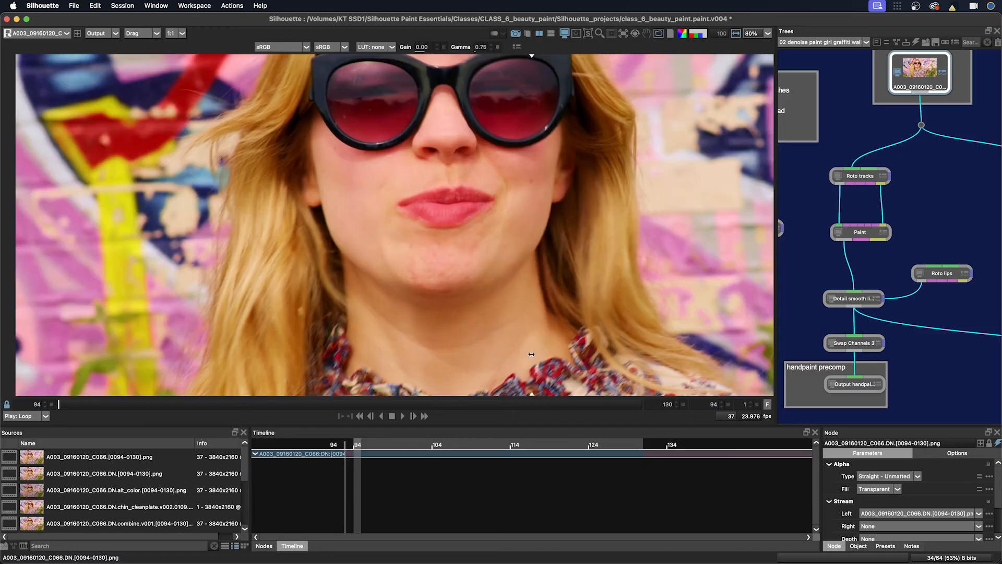
left_click_drag(378, 318, 545, 317)
mouse_move(544, 372)
left_mouse_down()
mouse_move(405, 361)
mouse_move(552, 356)
left_mouse_up()
left_click_drag(424, 355, 514, 346)
left_click_drag(513, 388, 457, 365)
left_click_drag(470, 145, 431, 191)
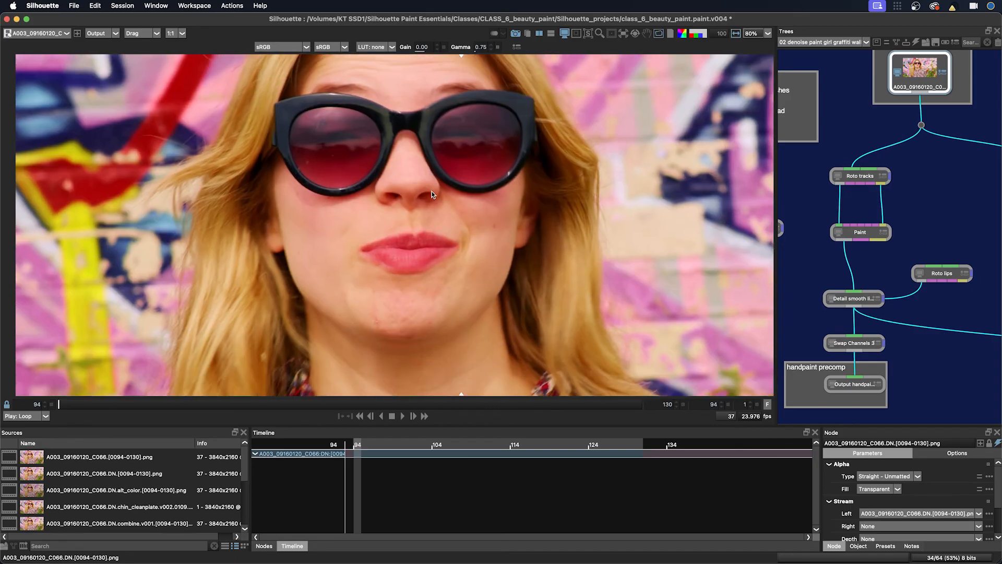
View the Output handpaint node and look over the Roto tracks extra branch of the tree
left_click(860, 387)
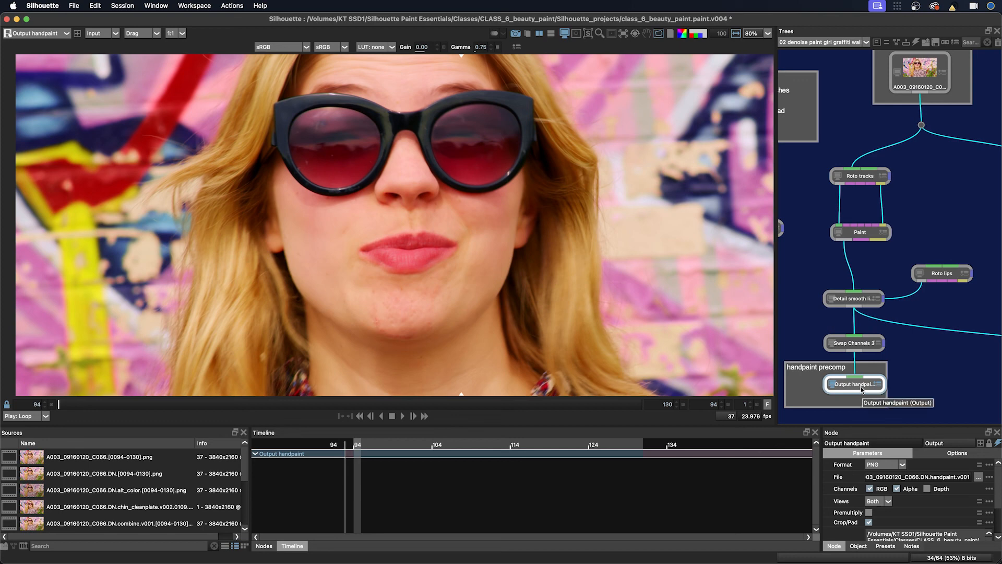
left_click_drag(961, 207, 881, 256)
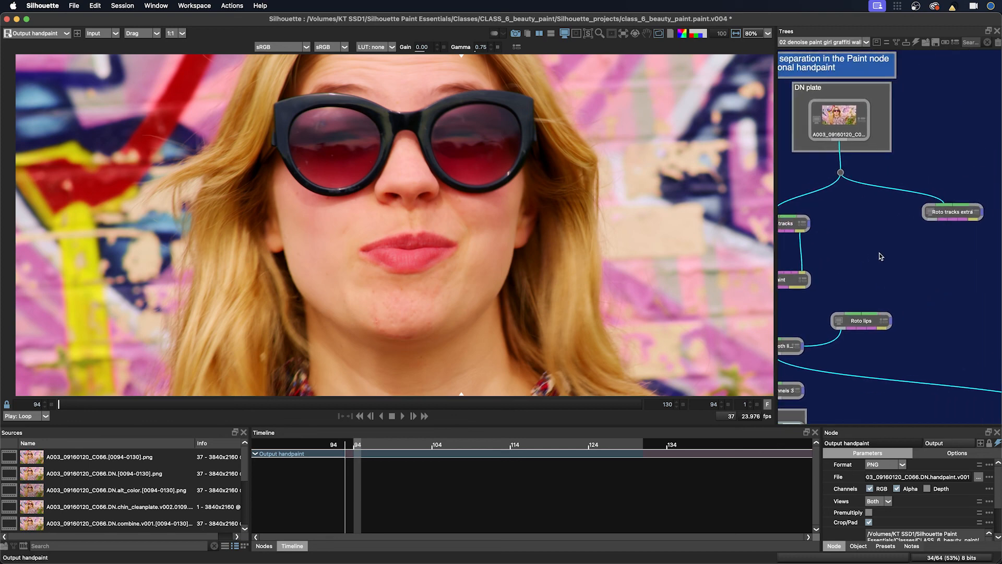
left_click_drag(944, 265, 884, 315)
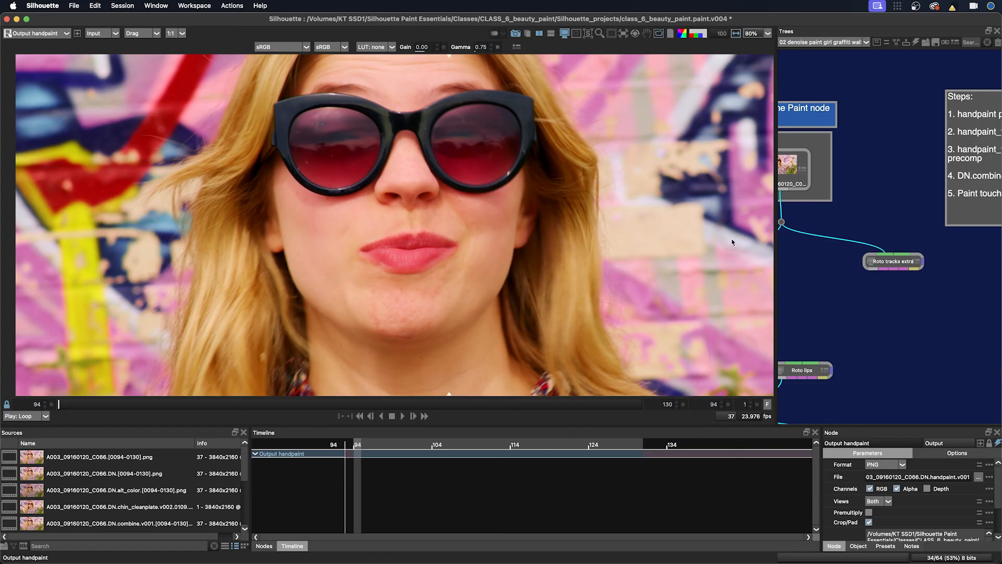
left_click_drag(815, 287, 904, 187)
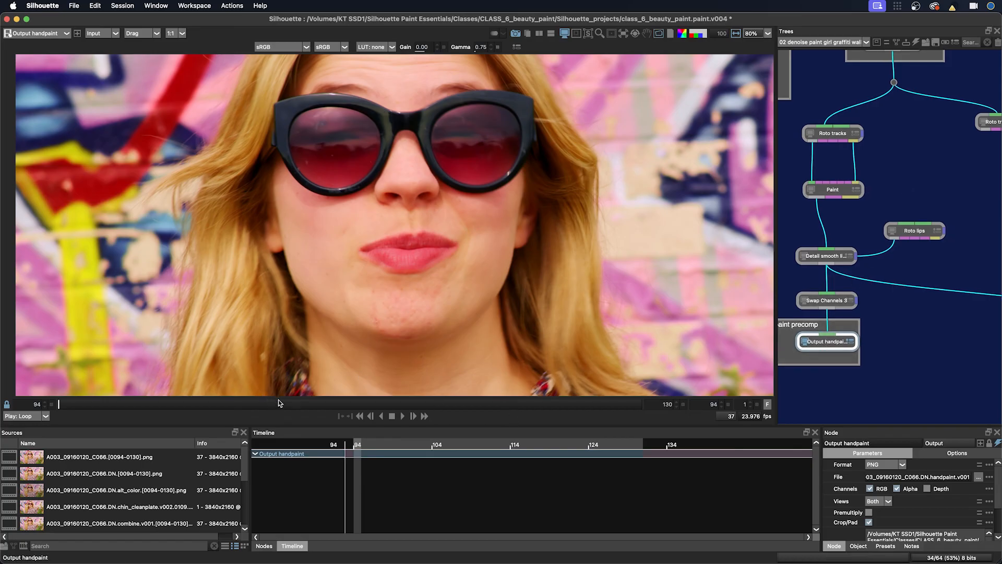
Scrub the handpaint output to frame 115 and examine the teeth, lips and chin
mouse_move(332, 405)
left_mouse_down()
mouse_move(416, 401)
mouse_move(399, 403)
left_mouse_up()
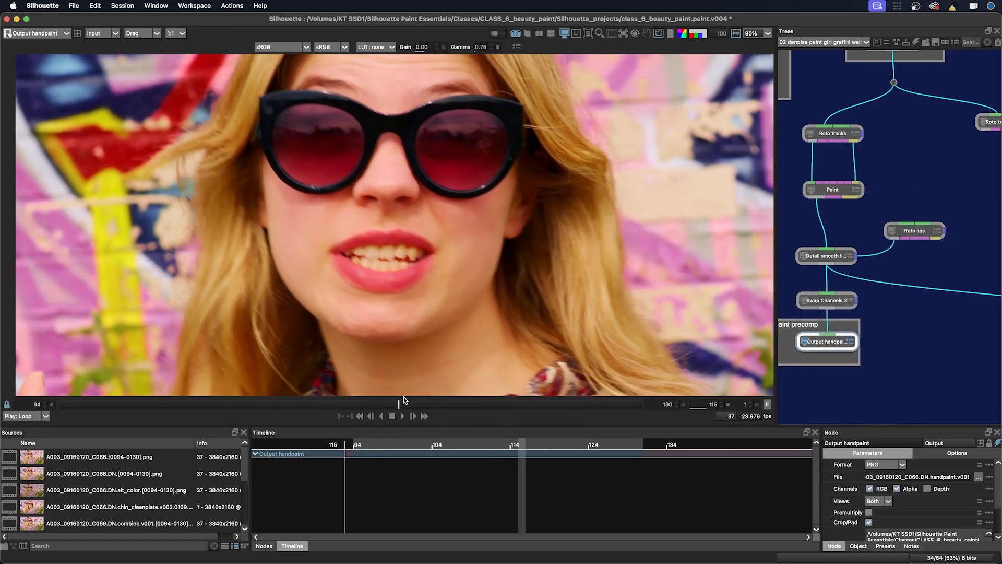
left_click_drag(393, 266, 460, 269)
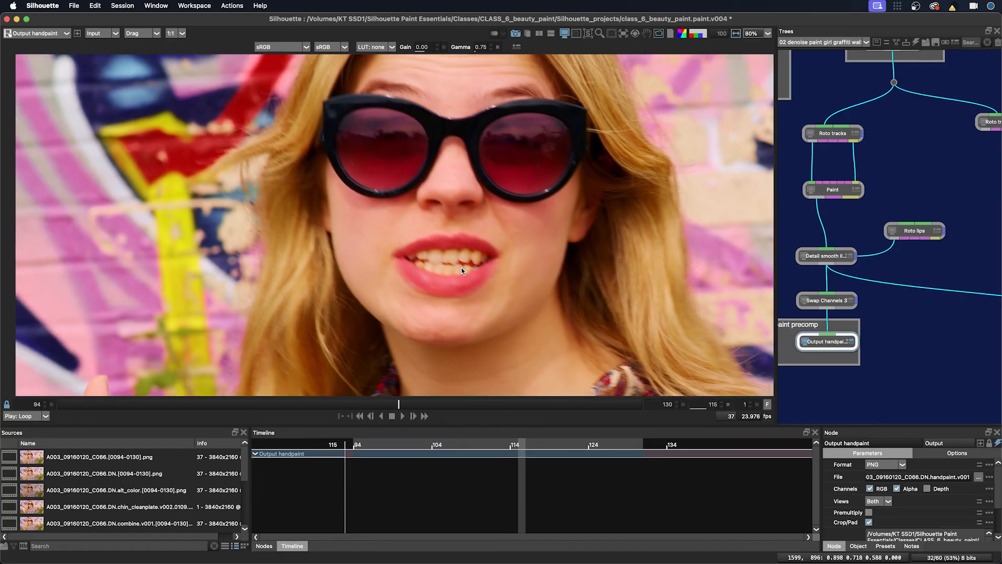
left_click_drag(473, 99, 439, 190)
left_click_drag(440, 300, 471, 142)
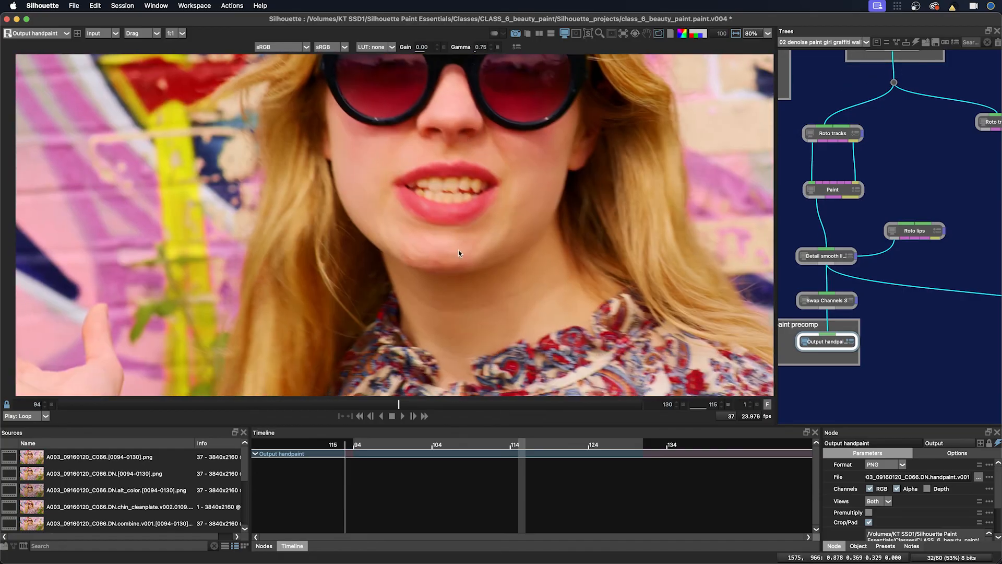
Examine the chin and lips up close in the handpaint output between frames 94 and 108
mouse_move(399, 403)
left_mouse_down()
mouse_move(219, 390)
mouse_move(285, 402)
left_mouse_up()
scroll(475, 260, "up", 3)
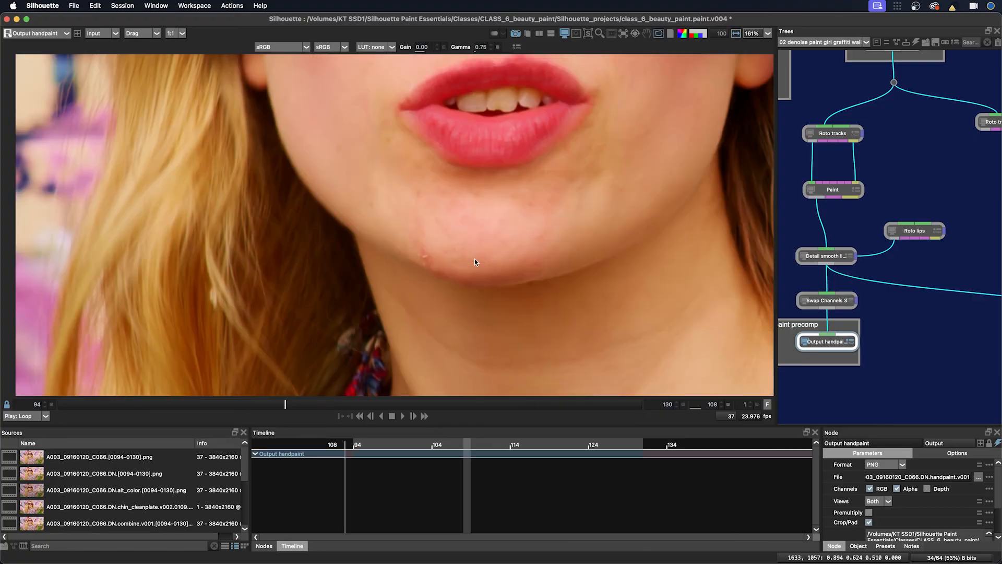
left_click_drag(258, 403, 13, 395)
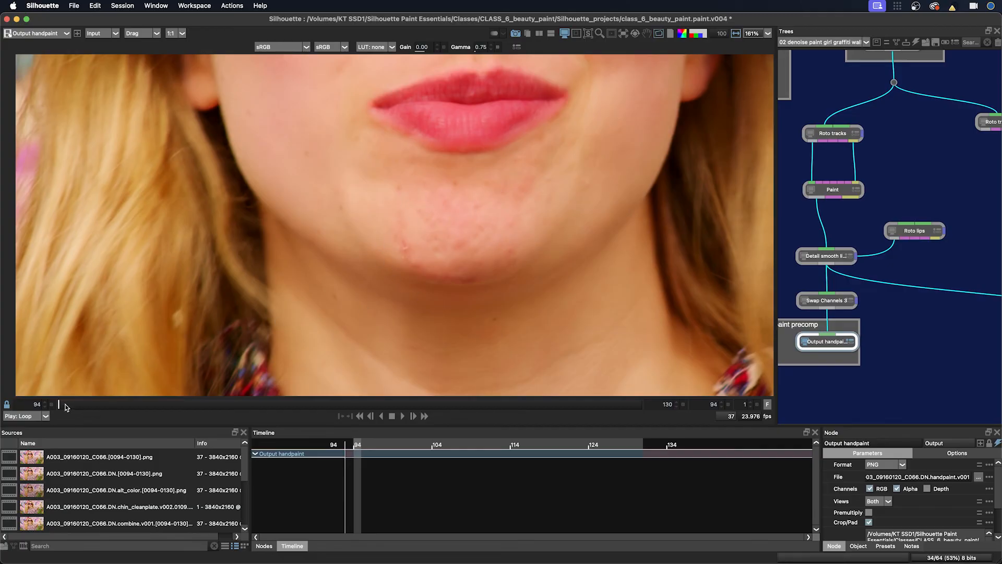
left_click_drag(65, 406, 285, 404)
Show the wider shot at frame 108 and read the Steps note about the precomp order in the tree
left_click_drag(474, 283, 442, 363)
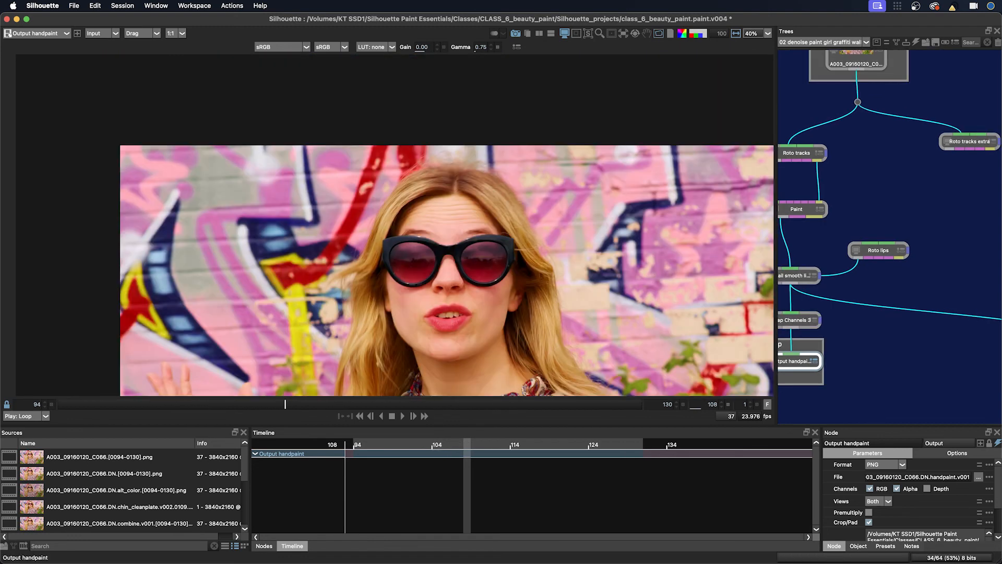
left_click_drag(625, 295, 584, 246)
mouse_move(888, 221)
left_mouse_down()
mouse_move(747, 269)
mouse_move(795, 273)
left_mouse_up()
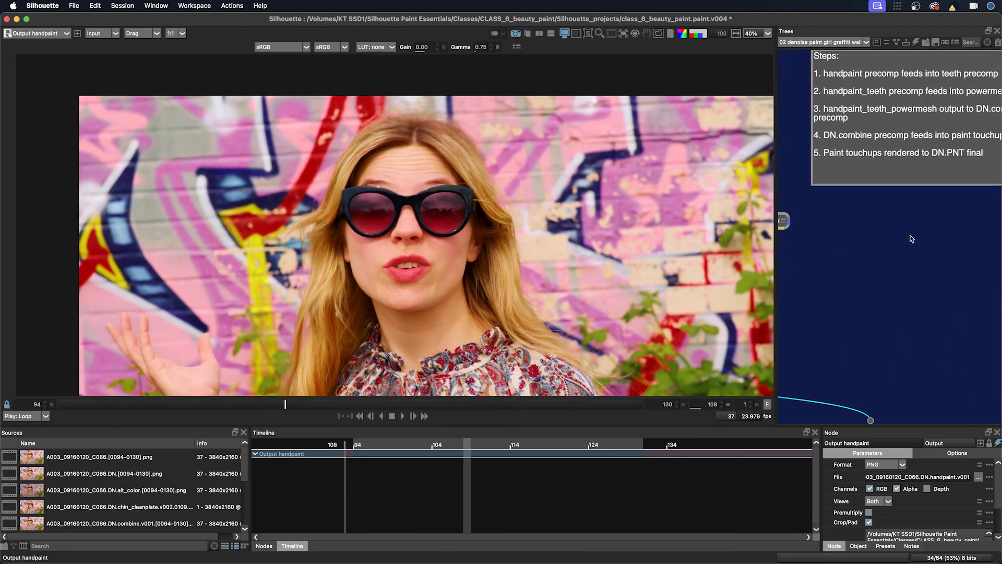